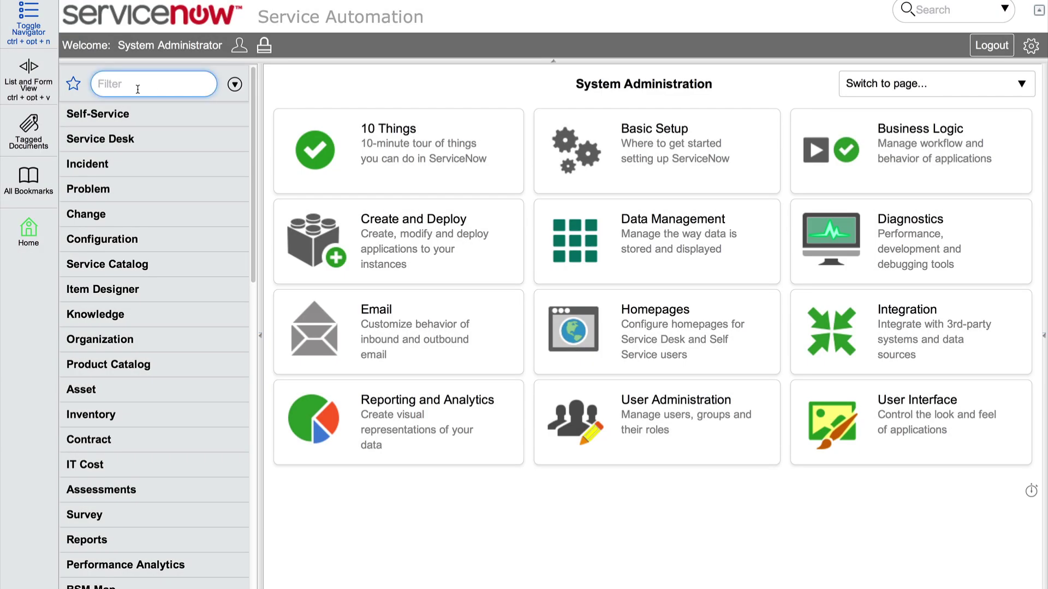
Open Performance Analytics Scorecards and compare the Best, Worst, Improved, Degraded and All indicator views.
{"action": "type", "text": "perform"}
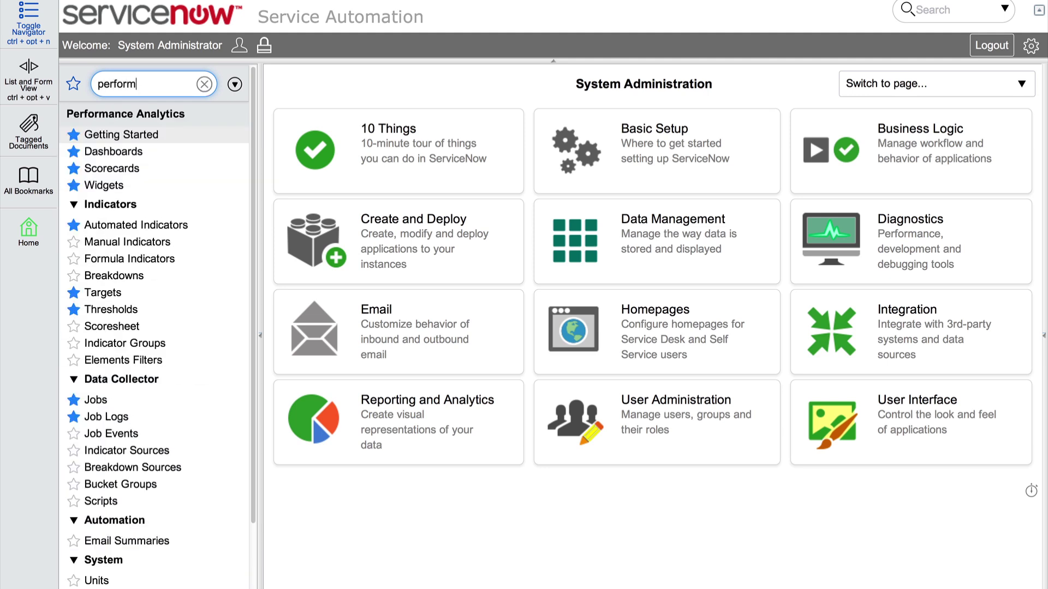
{"action": "left_click", "coordinate": [112, 169]}
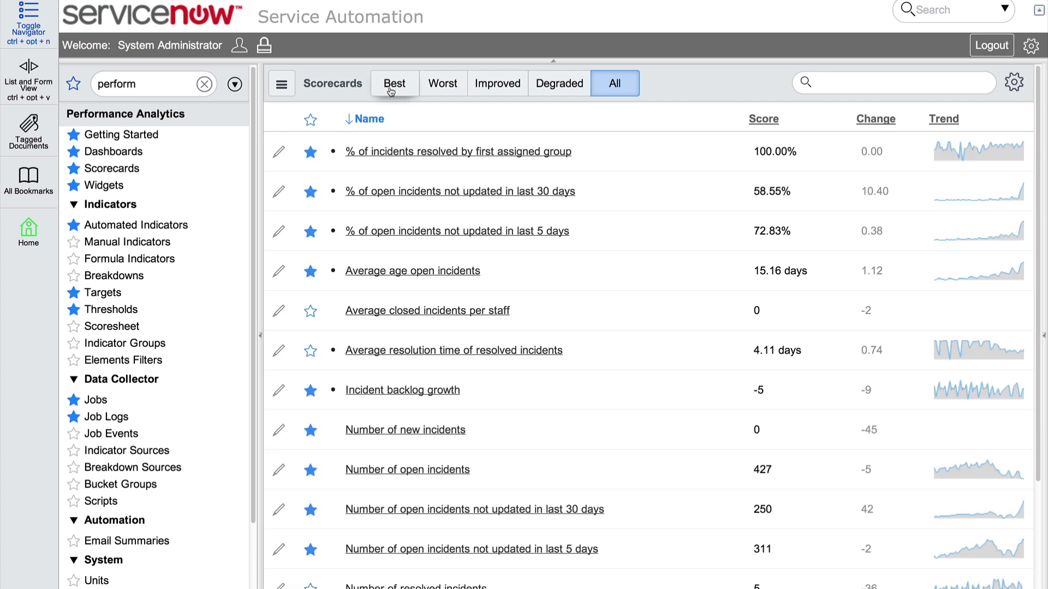
{"action": "left_click", "coordinate": [391, 87]}
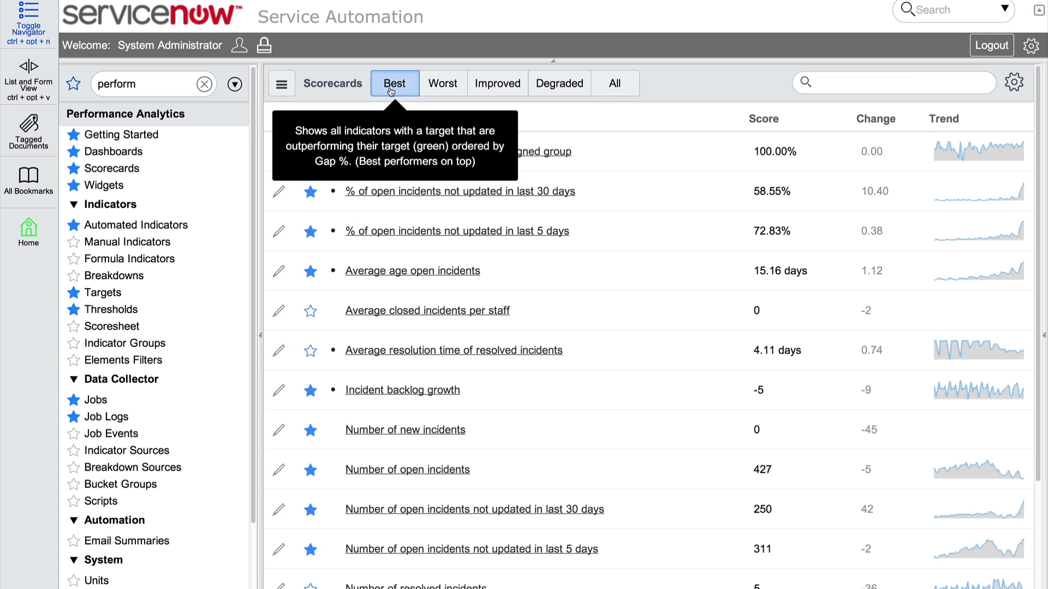
{"action": "left_click", "coordinate": [437, 89]}
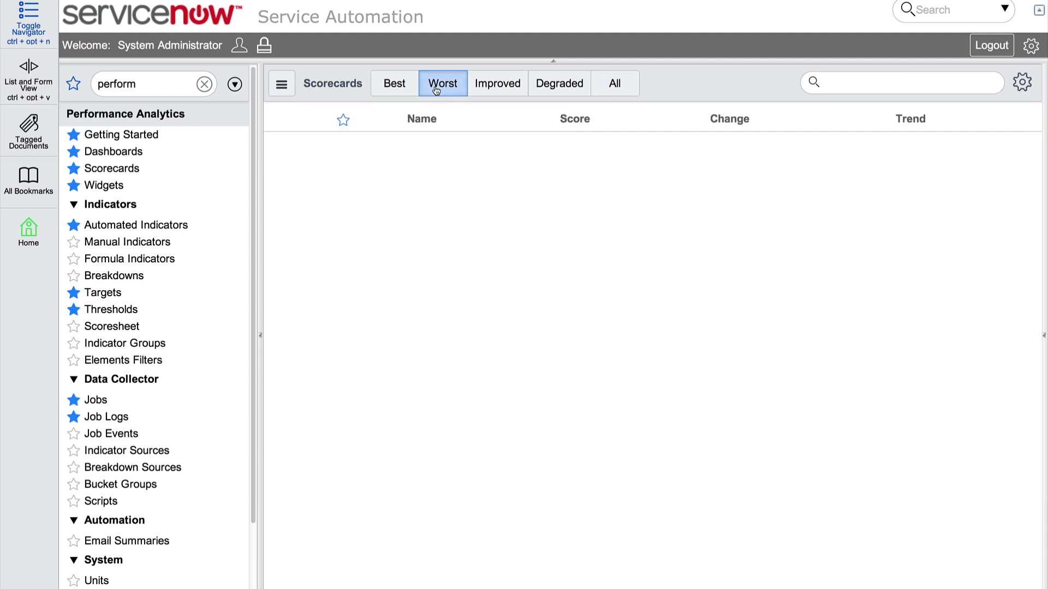
{"action": "left_click", "coordinate": [490, 92]}
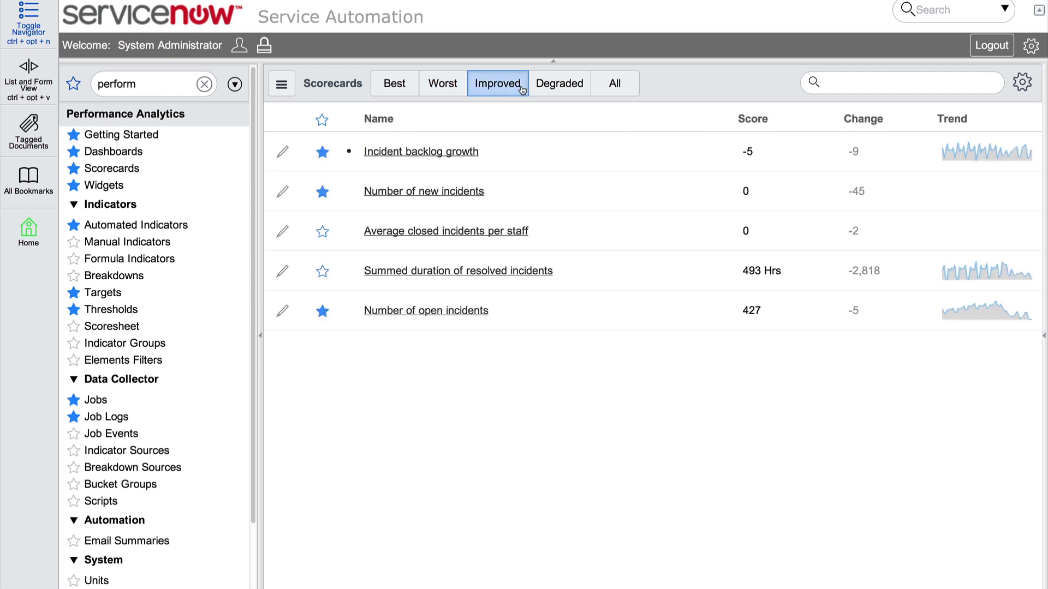
{"action": "left_click", "coordinate": [564, 92]}
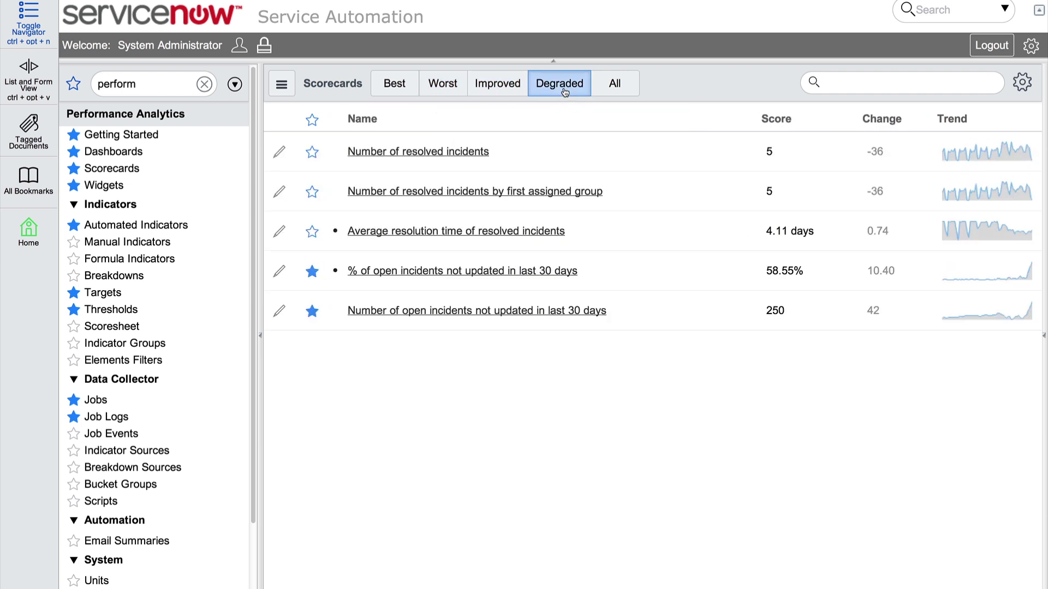
{"action": "left_click", "coordinate": [615, 93]}
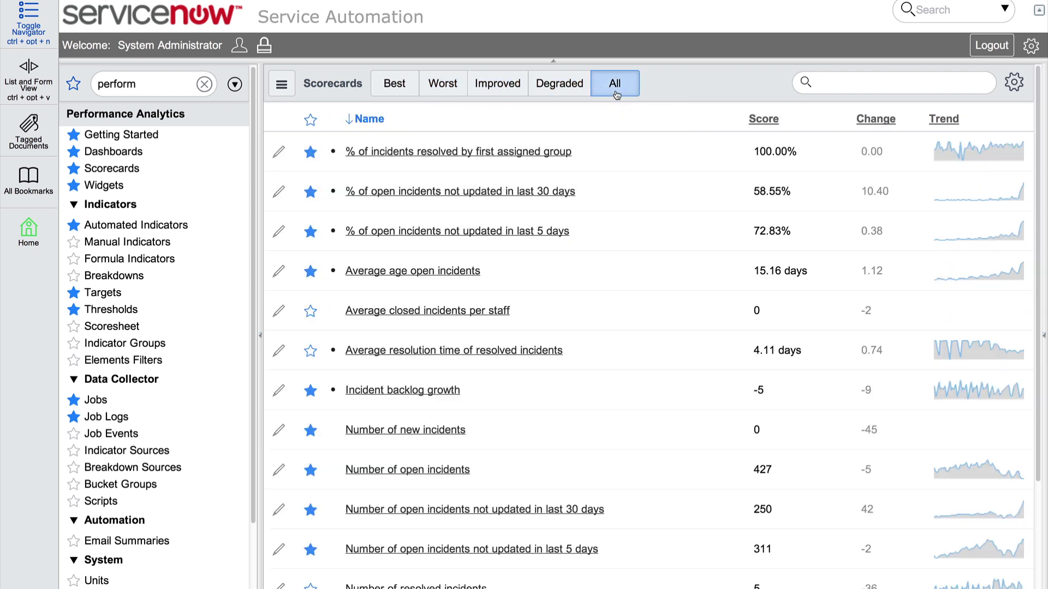
{"action": "left_click", "coordinate": [1015, 80]}
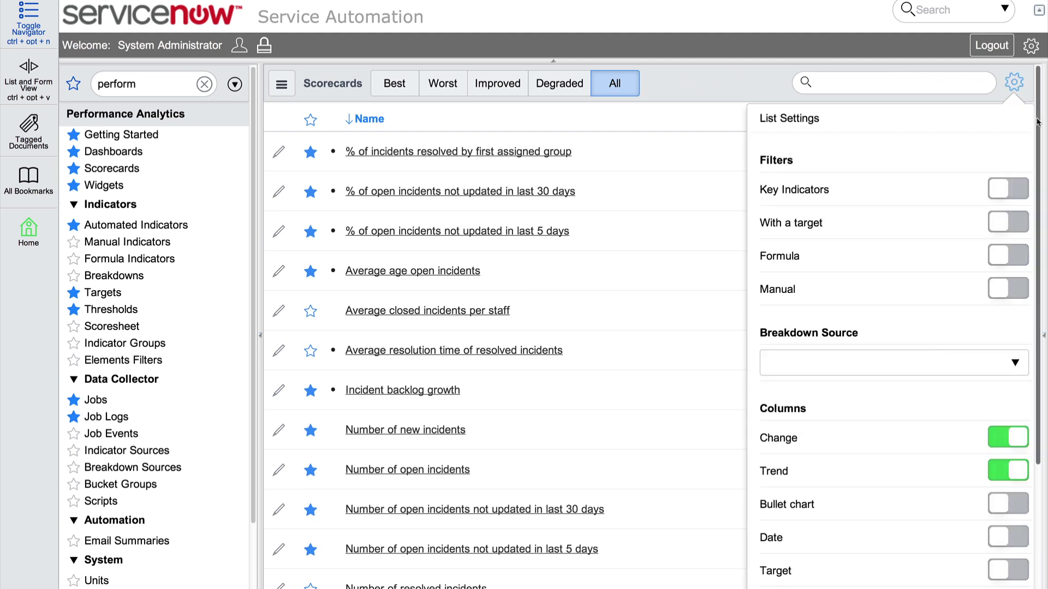
Add Bullet chart and Direction columns, then open '% of open incidents not updated in last 5 days'.
{"action": "scroll", "coordinate": [1036, 122], "scroll_direction": "down", "scroll_amount": 5}
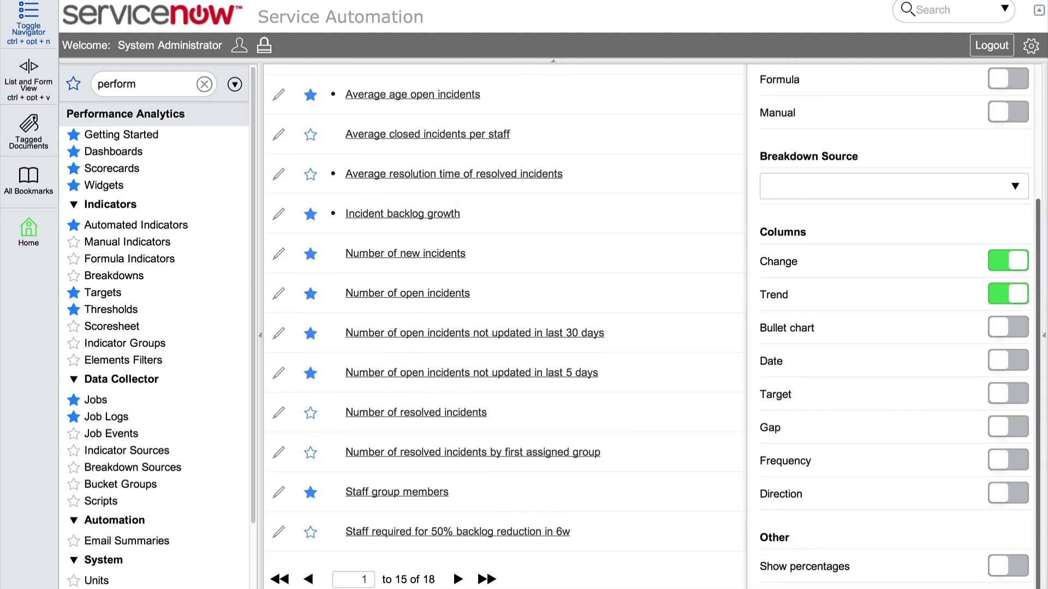
{"action": "left_click", "coordinate": [1019, 328]}
{"action": "left_click", "coordinate": [1023, 499]}
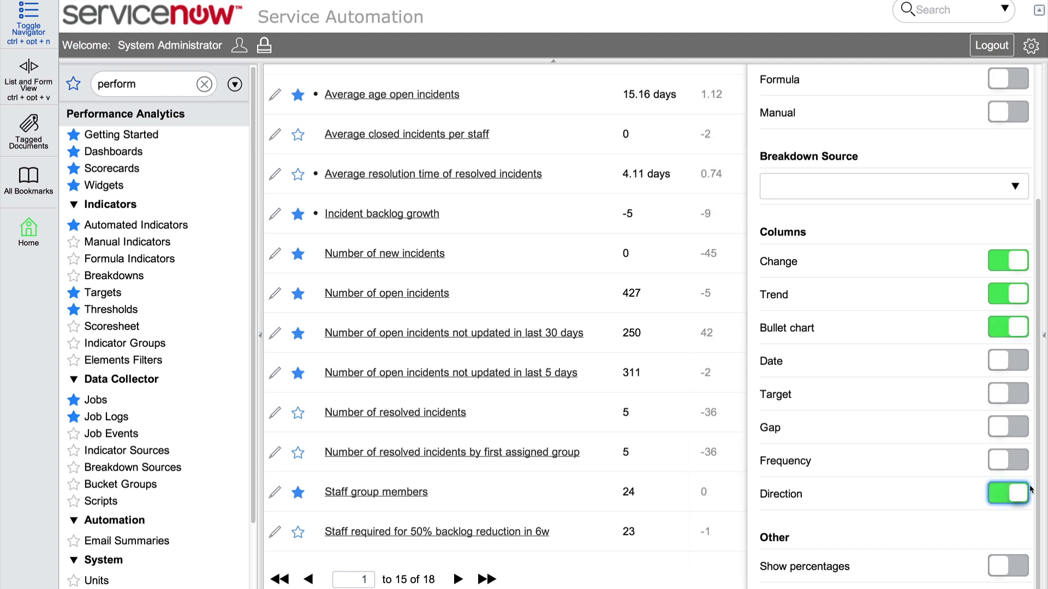
{"action": "scroll", "coordinate": [1022, 296], "scroll_direction": "up", "scroll_amount": 5}
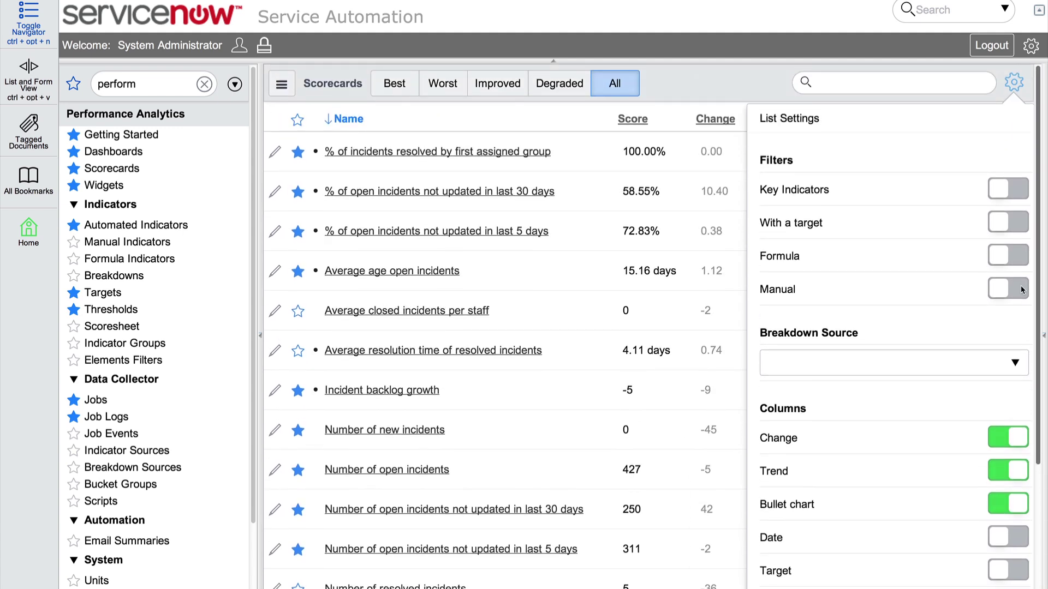
{"action": "left_click", "coordinate": [694, 72]}
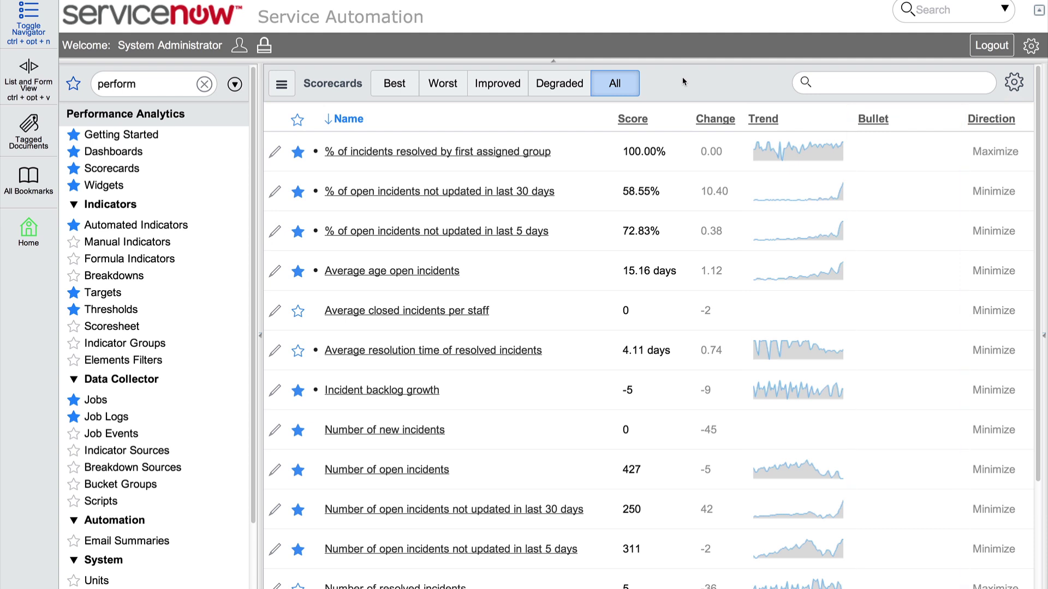
{"action": "left_click", "coordinate": [533, 234]}
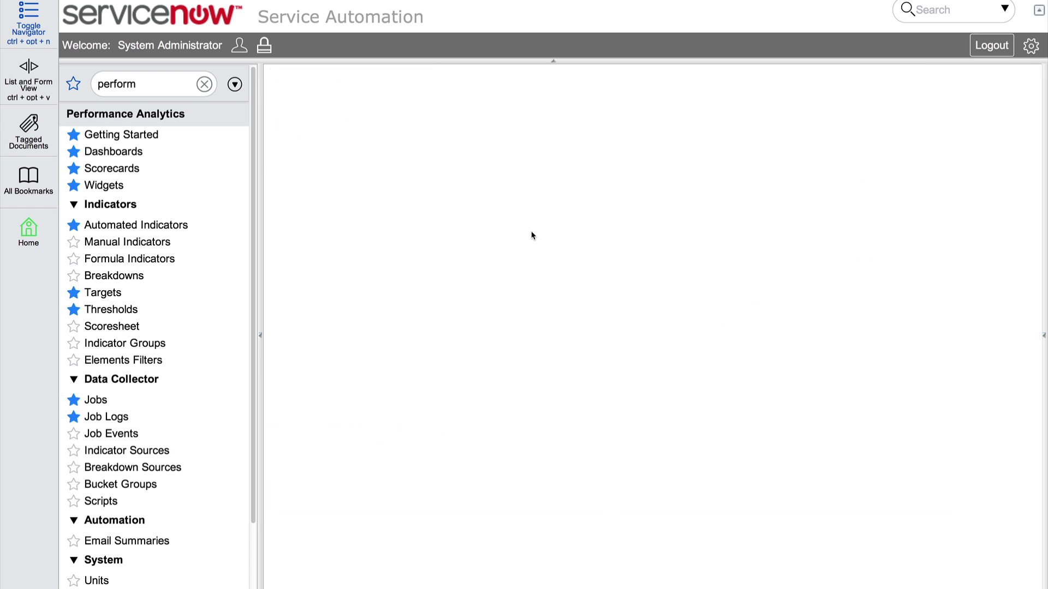
Set a 25% target starting at the Feb 18 score, then go back to the Scorecards list.
{"action": "left_click", "coordinate": [274, 422]}
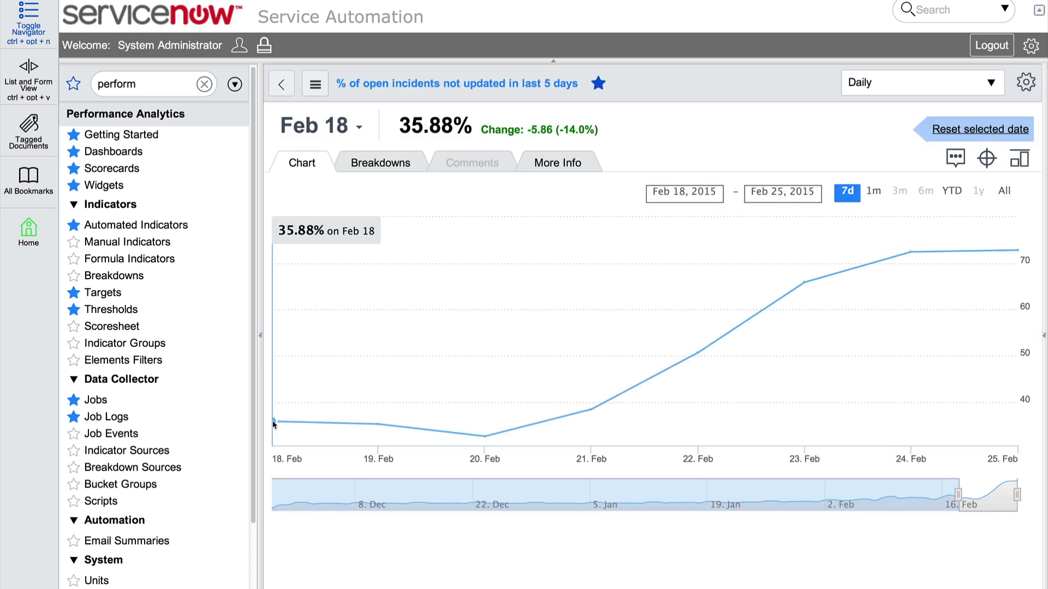
{"action": "left_click", "coordinate": [987, 159]}
{"action": "type", "text": "25"}
{"action": "left_click", "coordinate": [816, 273]}
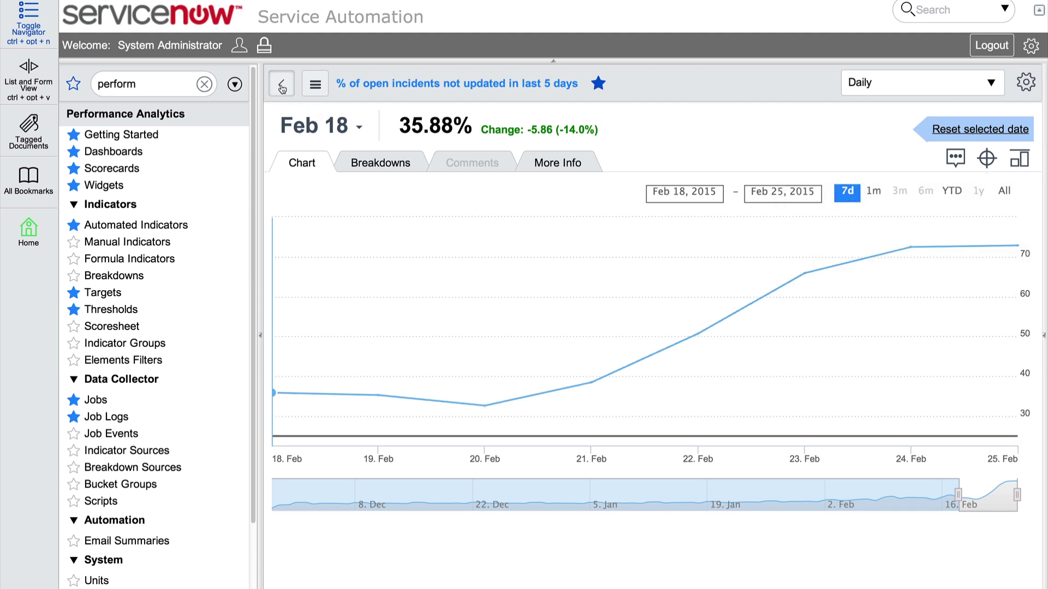
{"action": "left_click", "coordinate": [281, 86]}
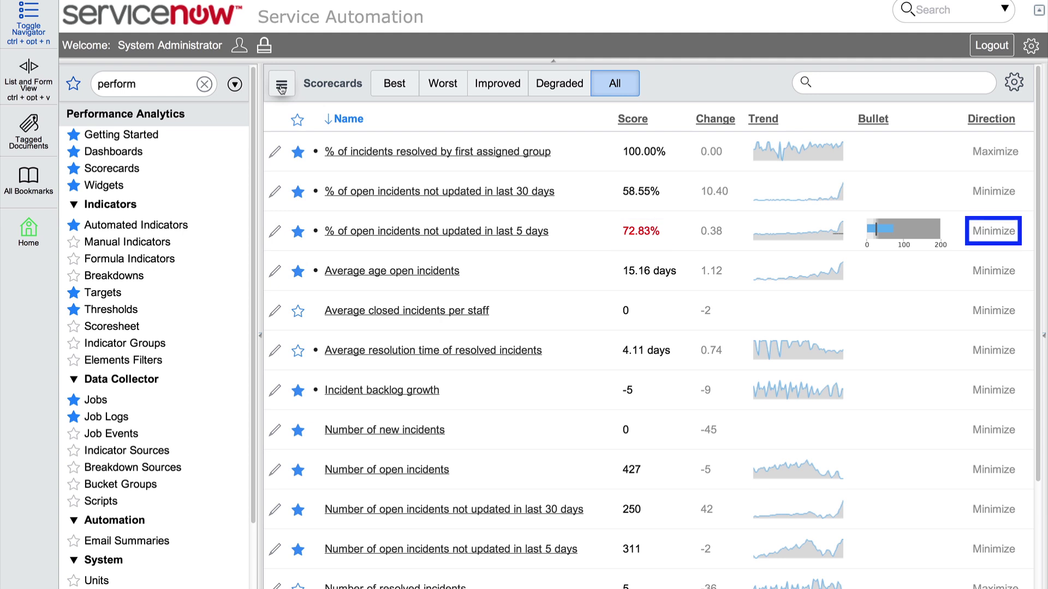
Reopen the indicator, widen its range back to Jan 15, and check daily scores Feb 8–Feb 25.
{"action": "left_click", "coordinate": [370, 232]}
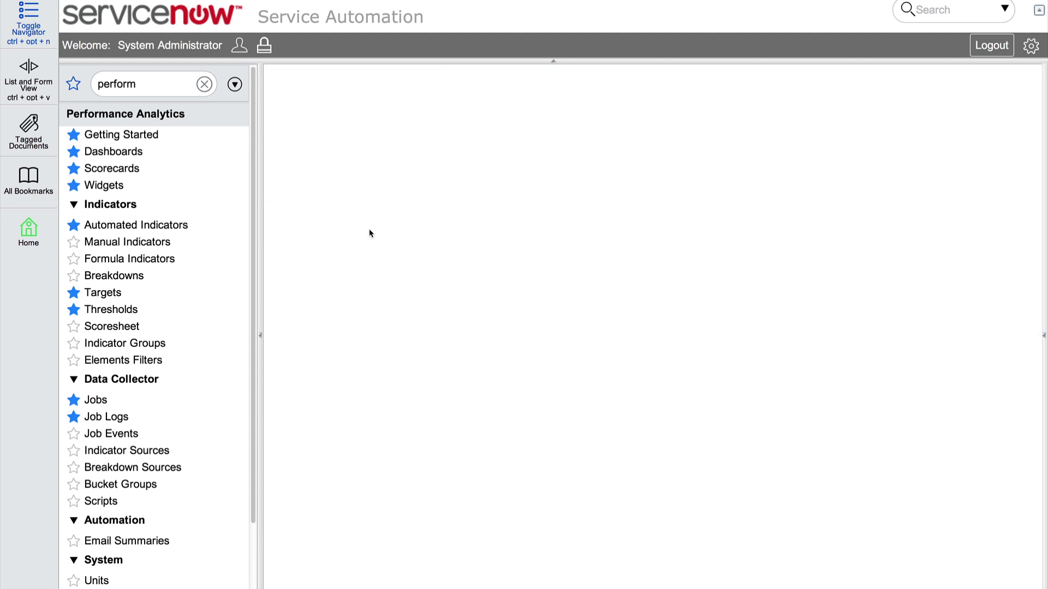
{"action": "left_click_drag", "start_coordinate": [961, 495], "coordinate": [676, 519]}
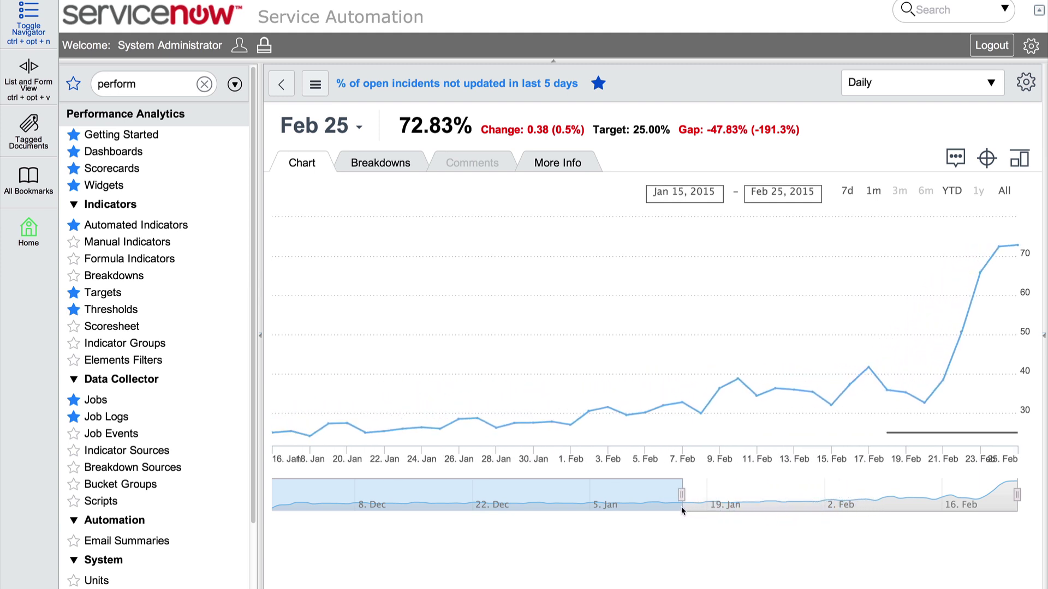
{"action": "left_click", "coordinate": [701, 414]}
{"action": "left_click", "coordinate": [738, 379]}
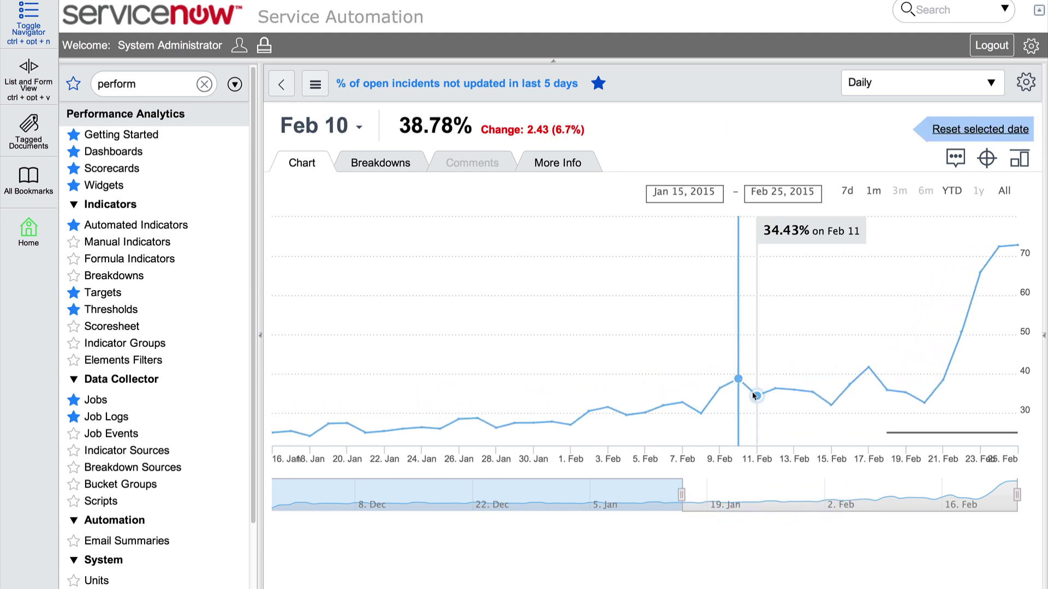
{"action": "left_click", "coordinate": [756, 395]}
{"action": "left_click", "coordinate": [774, 389]}
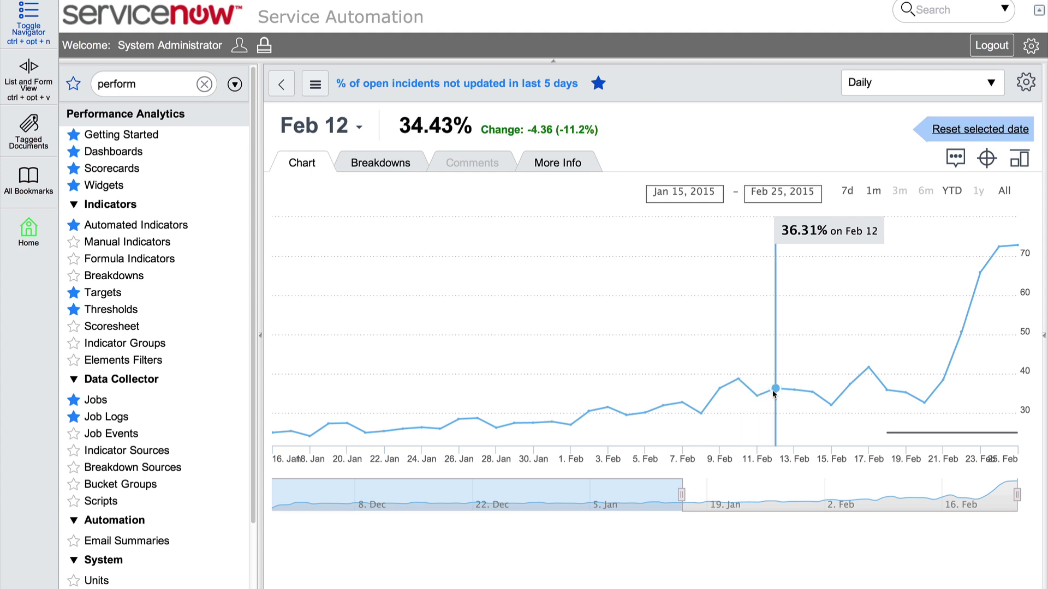
{"action": "left_click", "coordinate": [831, 405]}
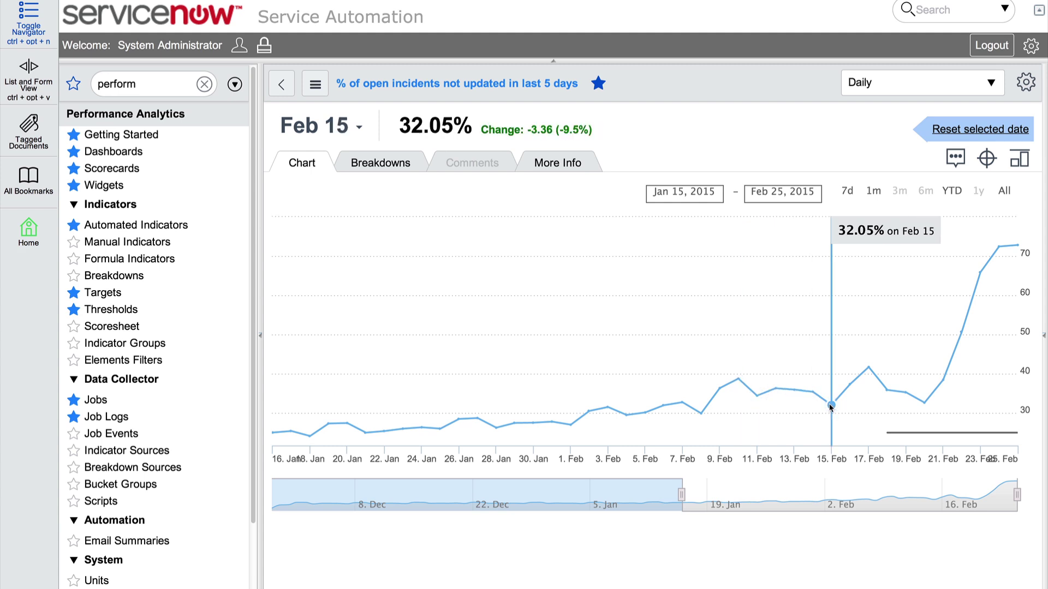
{"action": "left_click", "coordinate": [868, 367]}
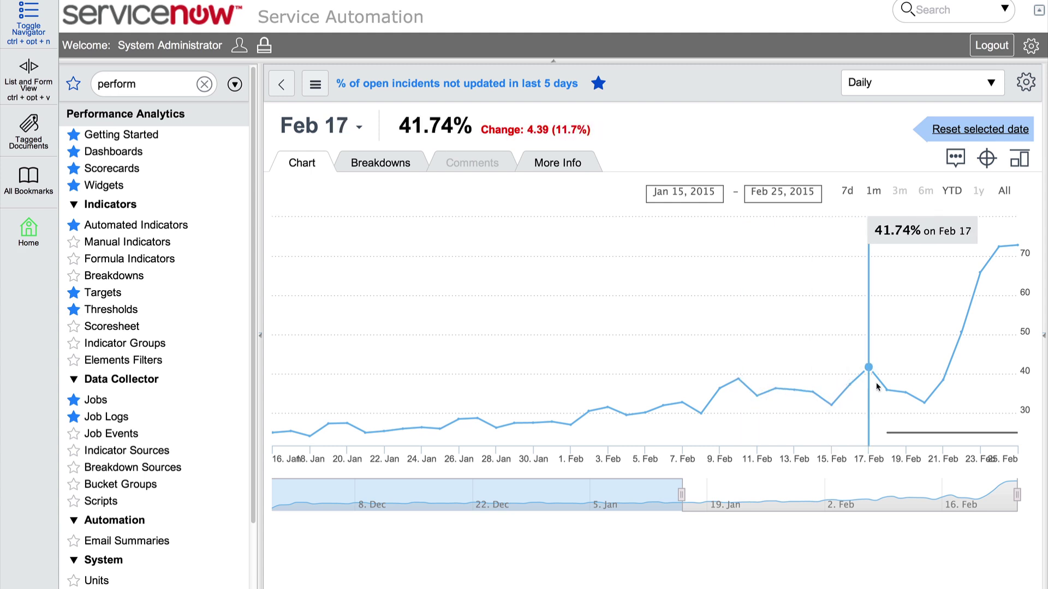
{"action": "left_click", "coordinate": [924, 402]}
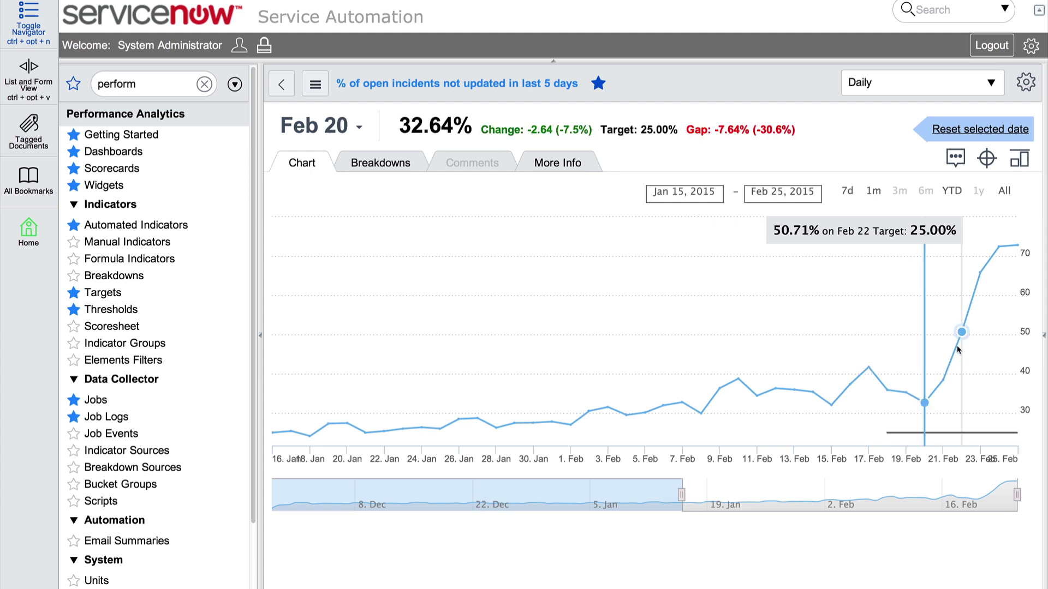
{"action": "left_click", "coordinate": [1016, 246]}
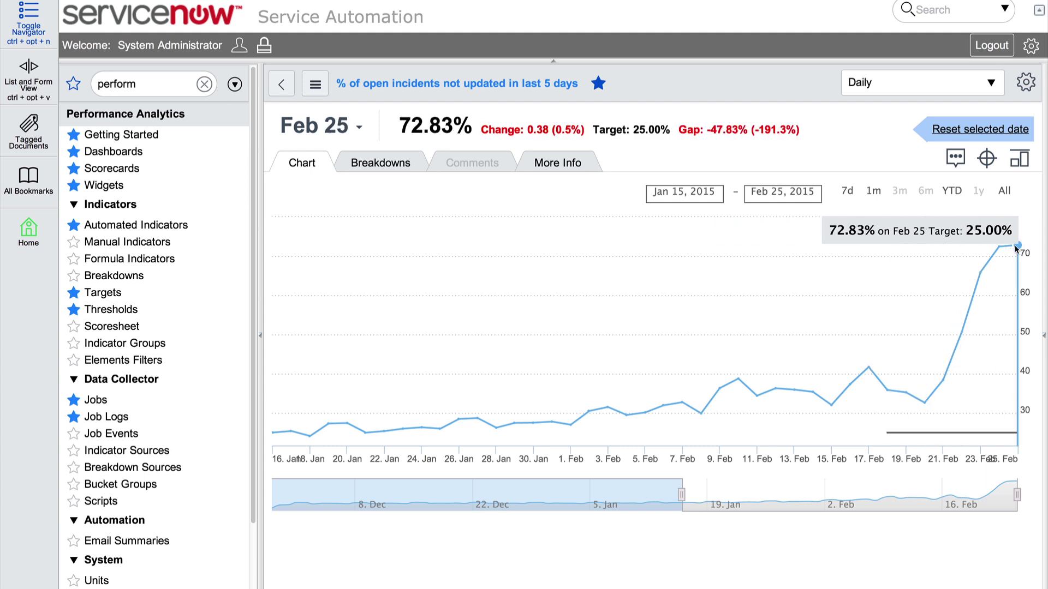
Comment 'Why is this score so high?' on the Feb 25 score of the chart.
{"action": "left_click", "coordinate": [955, 158]}
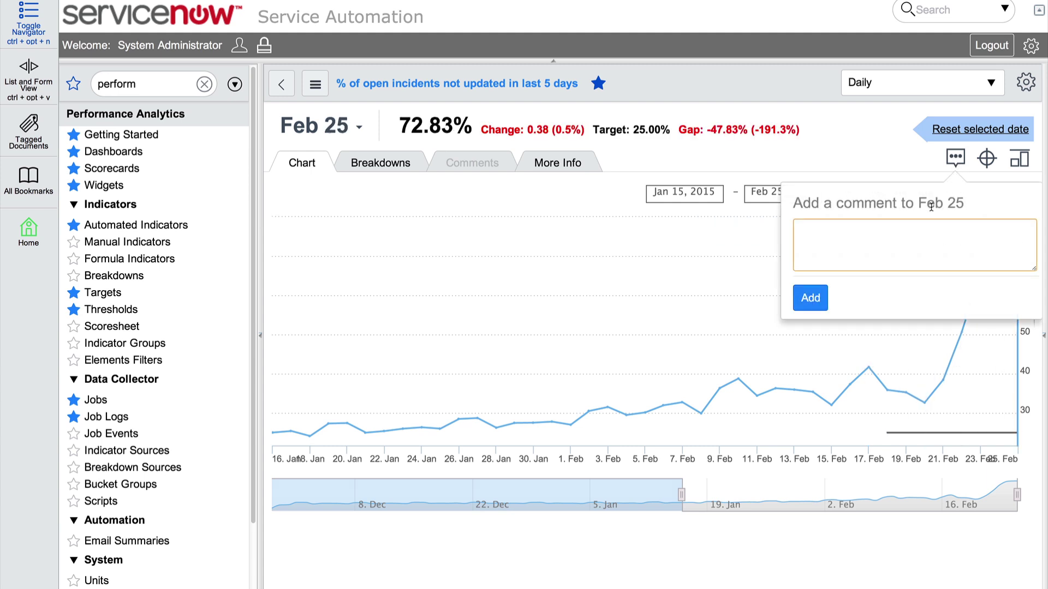
{"action": "left_click", "coordinate": [919, 243]}
{"action": "type", "text": "Wh"}
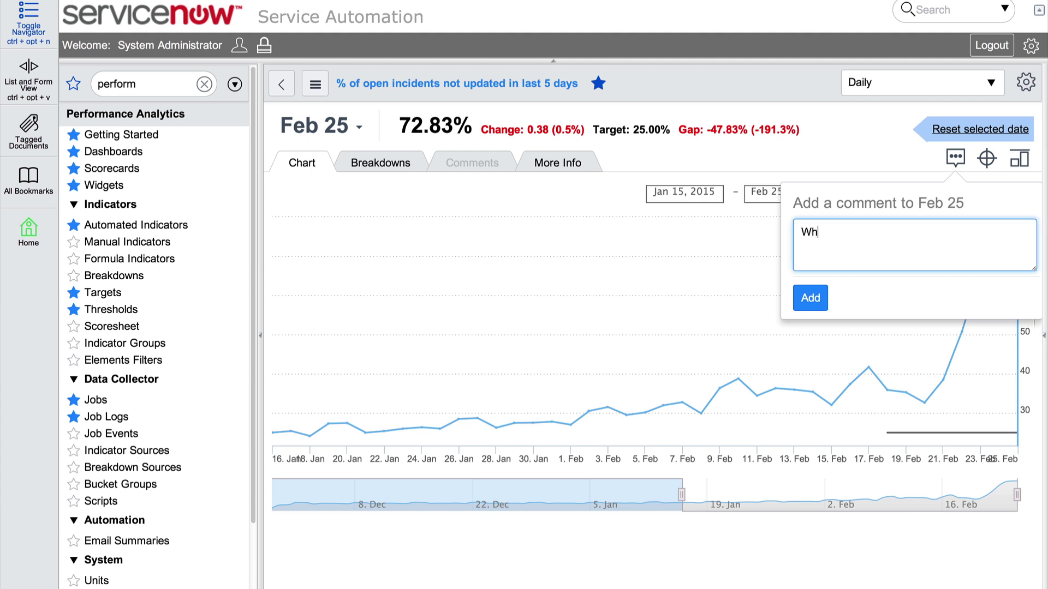
{"action": "type", "text": "y is this score so hig"}
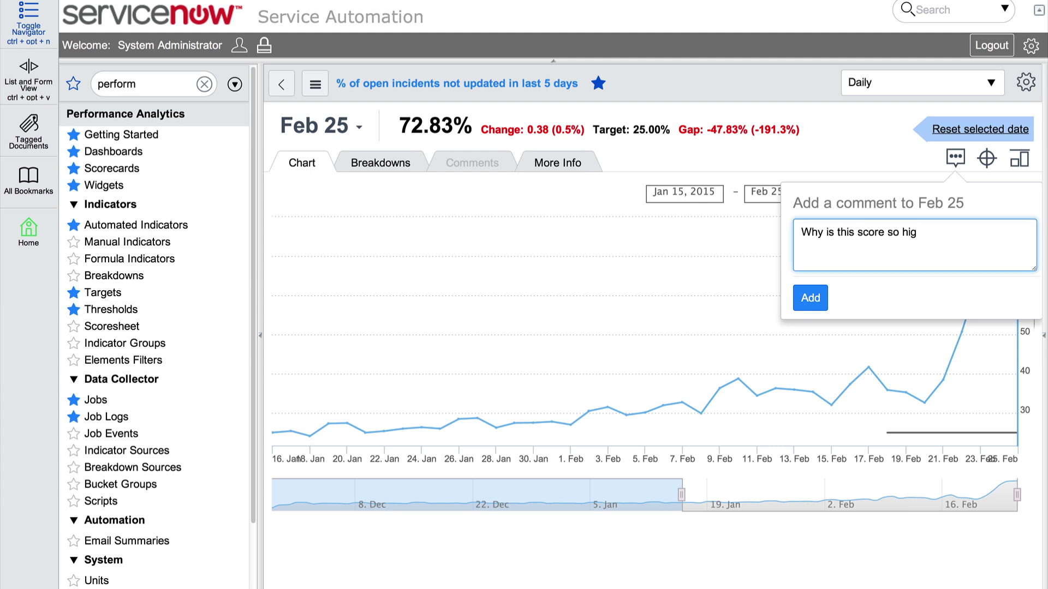
{"action": "type", "text": "h?"}
{"action": "left_click", "coordinate": [819, 304]}
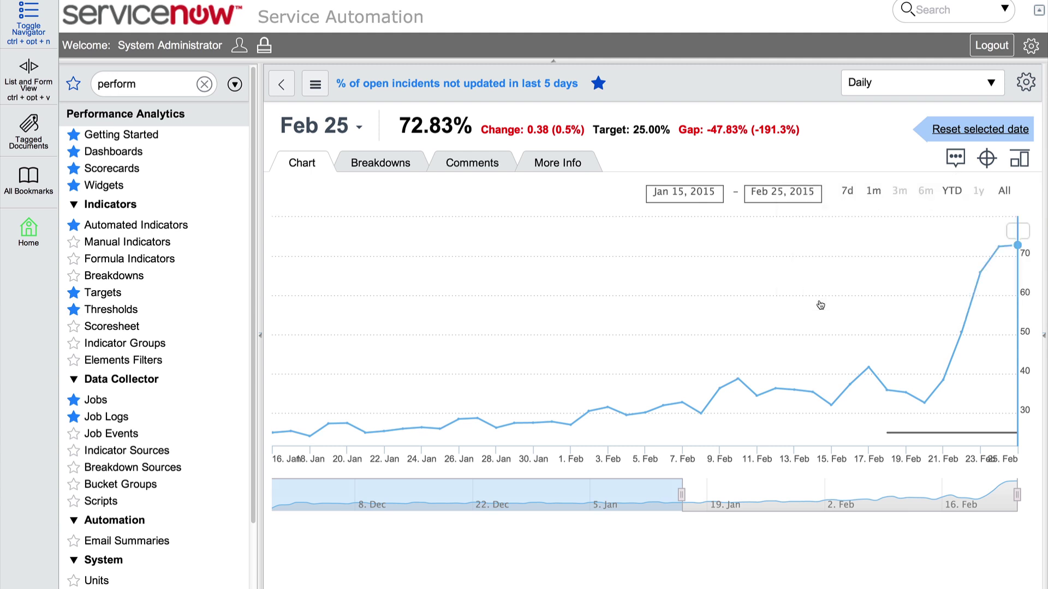
{"action": "left_click", "coordinate": [991, 83]}
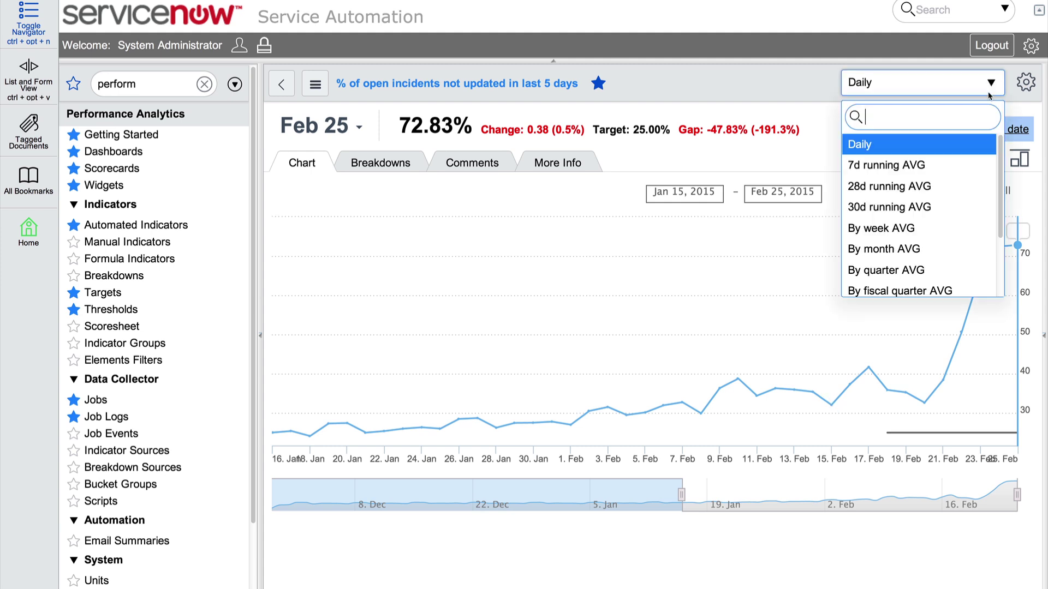
Try the 7-day, 28-day and 30-day running average aggregations on the indicator chart.
{"action": "left_click", "coordinate": [970, 161]}
{"action": "left_click", "coordinate": [996, 83]}
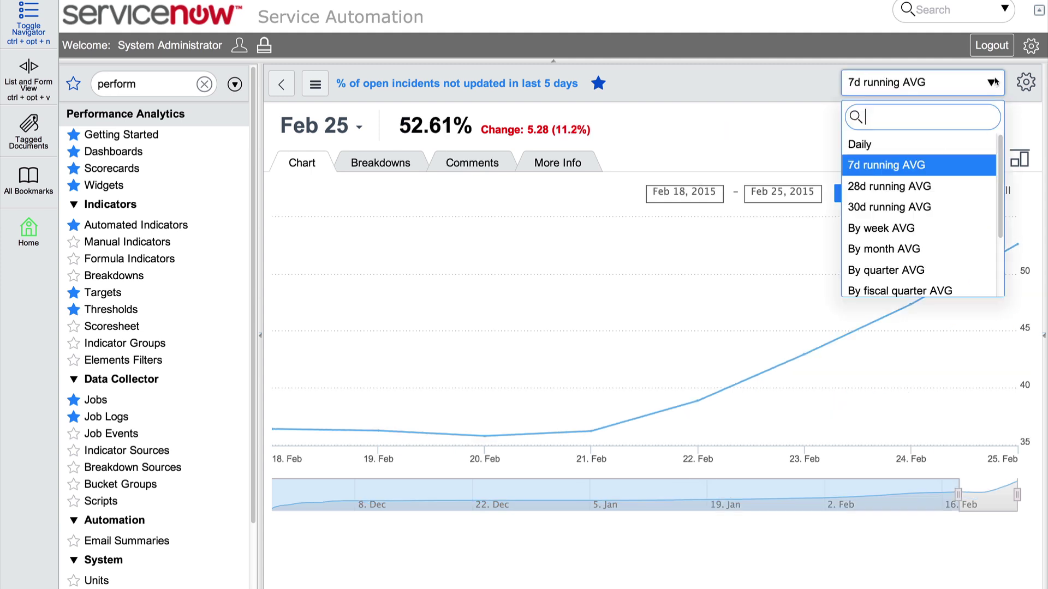
{"action": "left_click", "coordinate": [974, 181]}
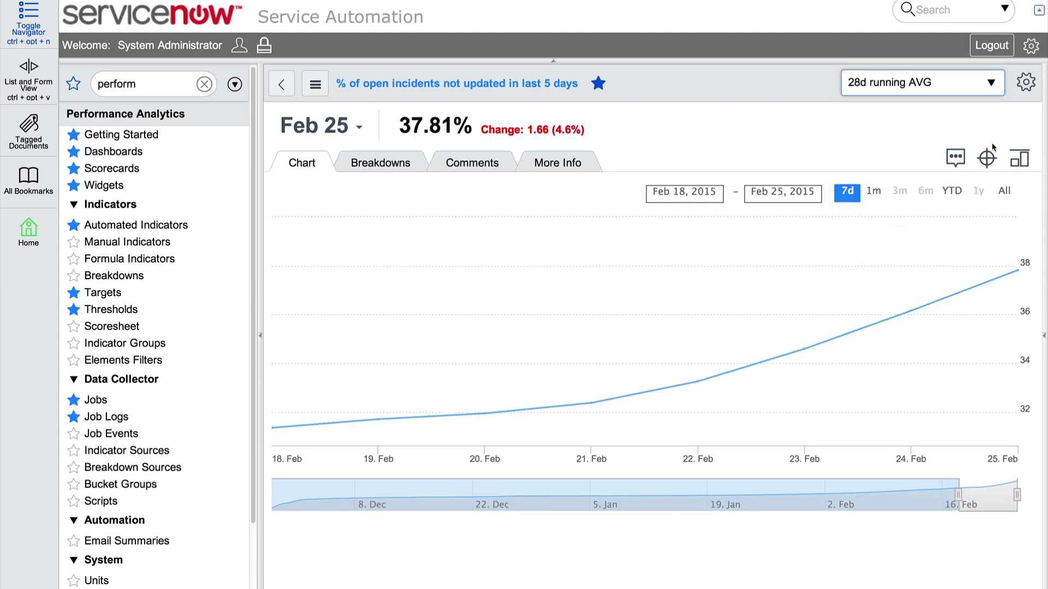
{"action": "left_click", "coordinate": [996, 83]}
{"action": "left_click", "coordinate": [971, 207]}
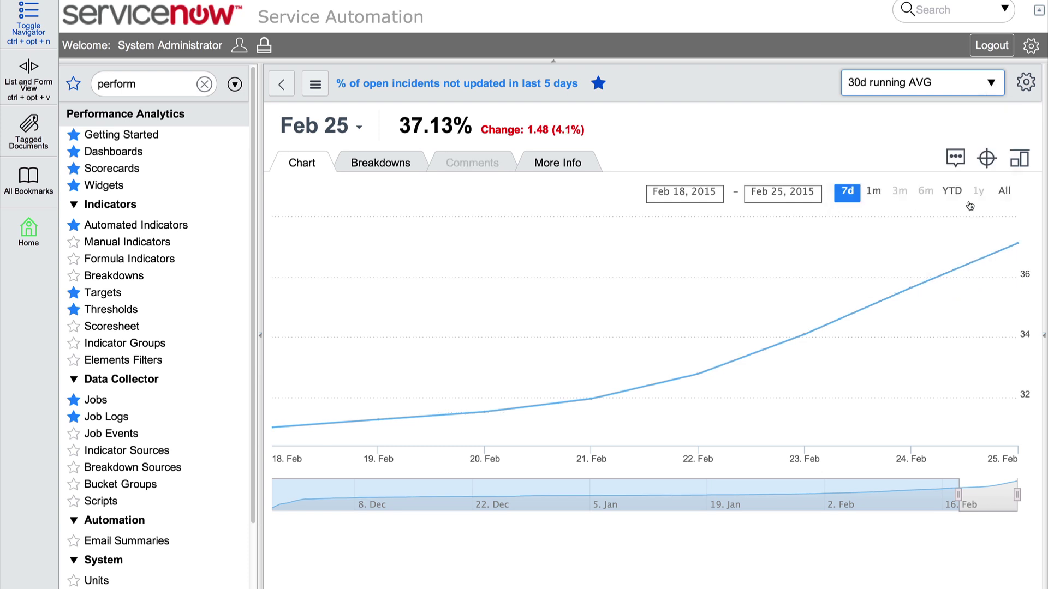
Switch to By week AVG, then By month AVG showing Jan 2015 at 25.50%.
{"action": "left_click", "coordinate": [991, 84]}
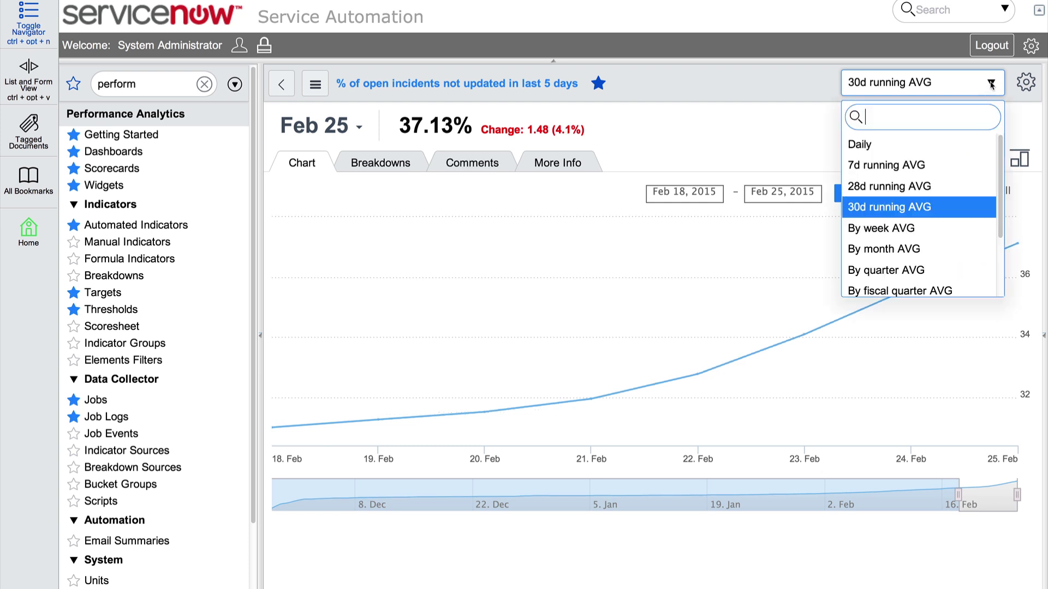
{"action": "left_click", "coordinate": [973, 228]}
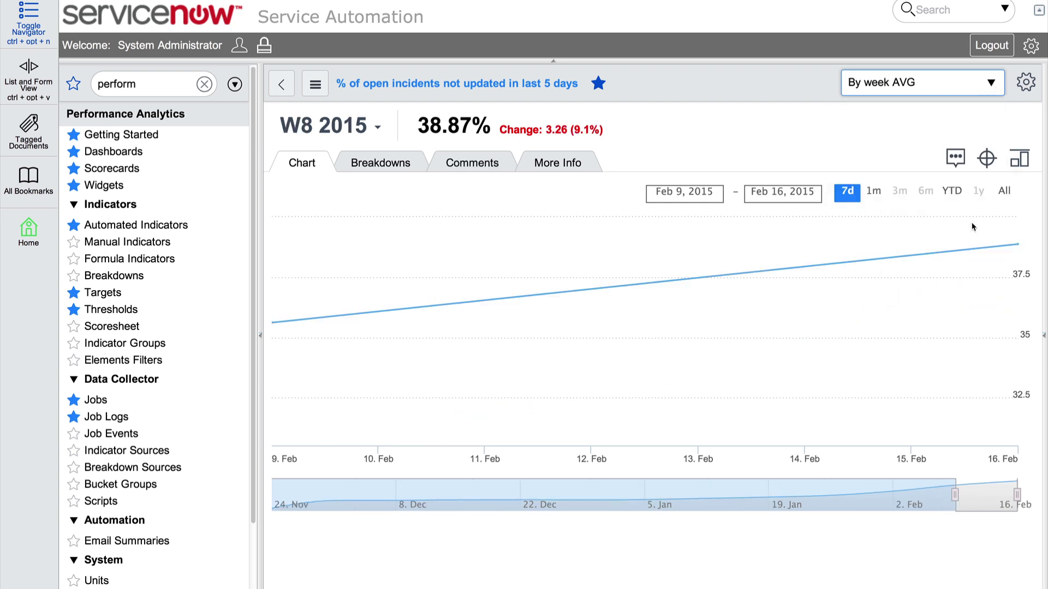
{"action": "left_click", "coordinate": [990, 83]}
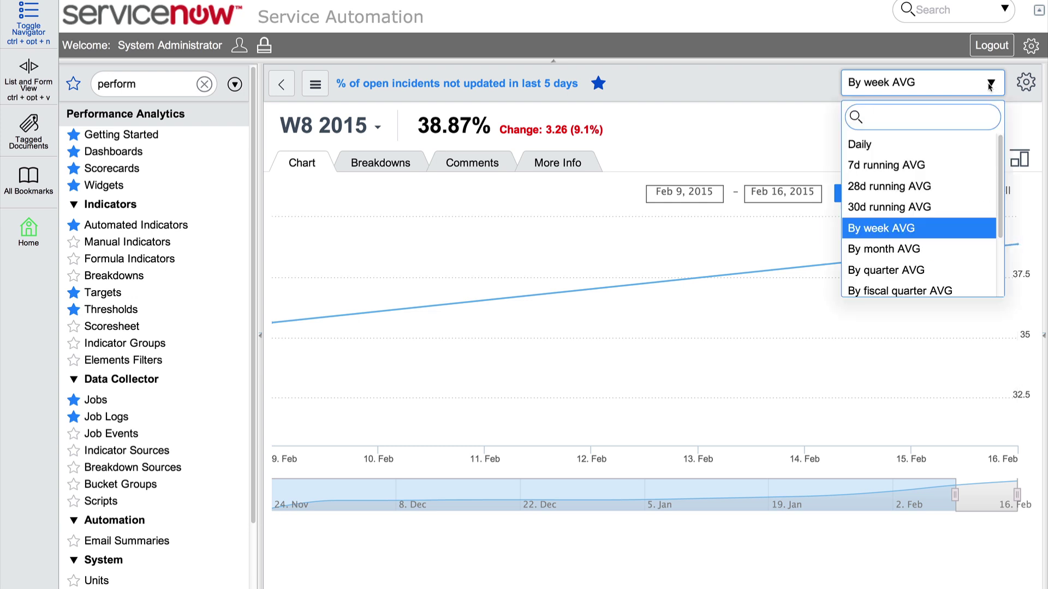
{"action": "left_click", "coordinate": [959, 247]}
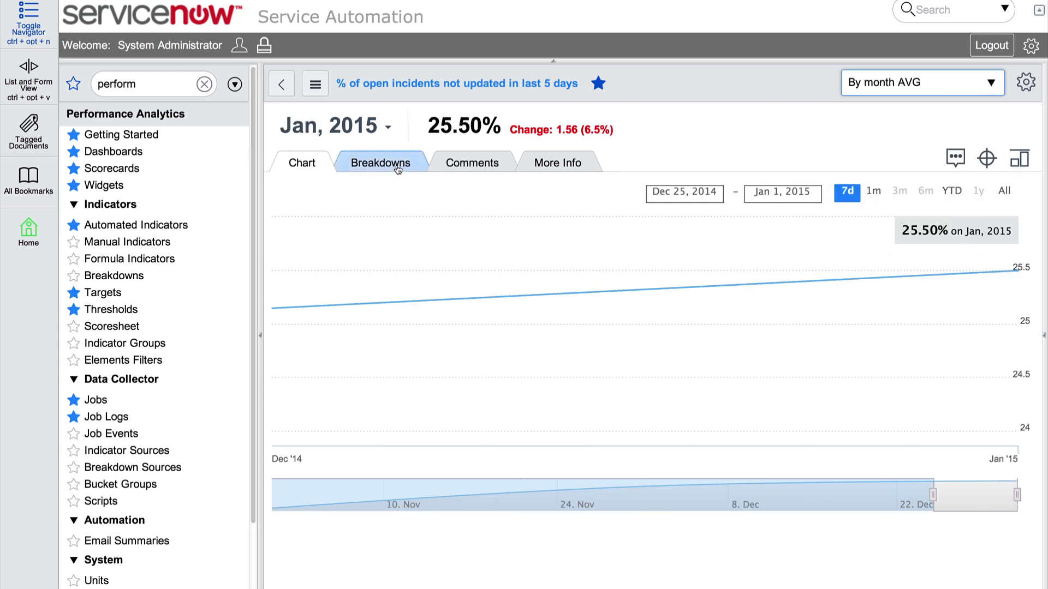
{"action": "left_click", "coordinate": [397, 166]}
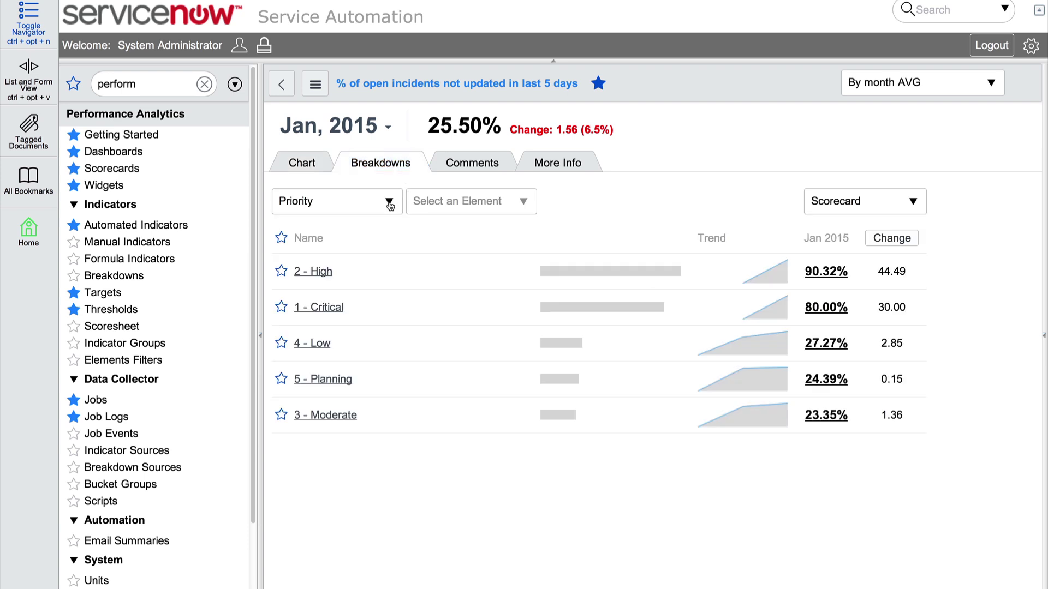
Review the breakdown choices and keep Priority, with 2 - High at 90.32% and 1 - Critical at 80.00%.
{"action": "left_click", "coordinate": [390, 202]}
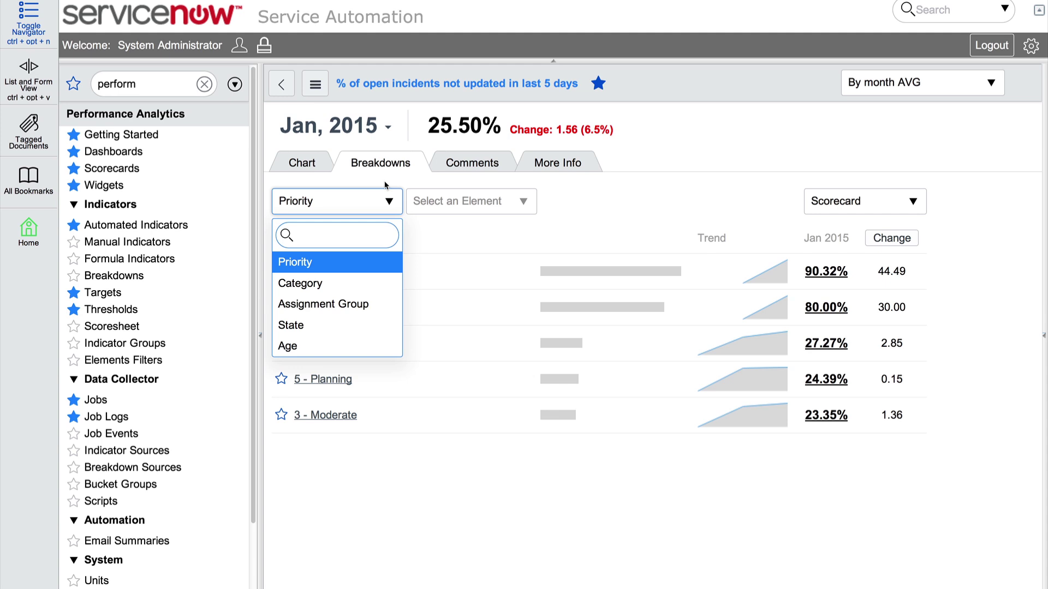
{"action": "left_click", "coordinate": [386, 185]}
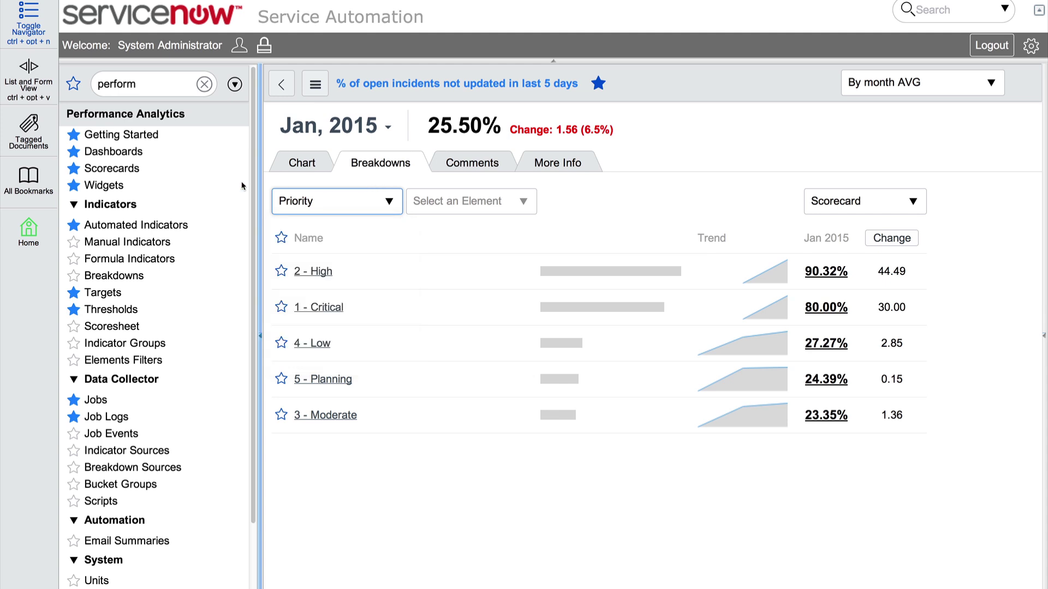
Check the Staff group members scorecard's records, then open the 5-day not-updated open incidents scorecard.
{"action": "left_click", "coordinate": [124, 172]}
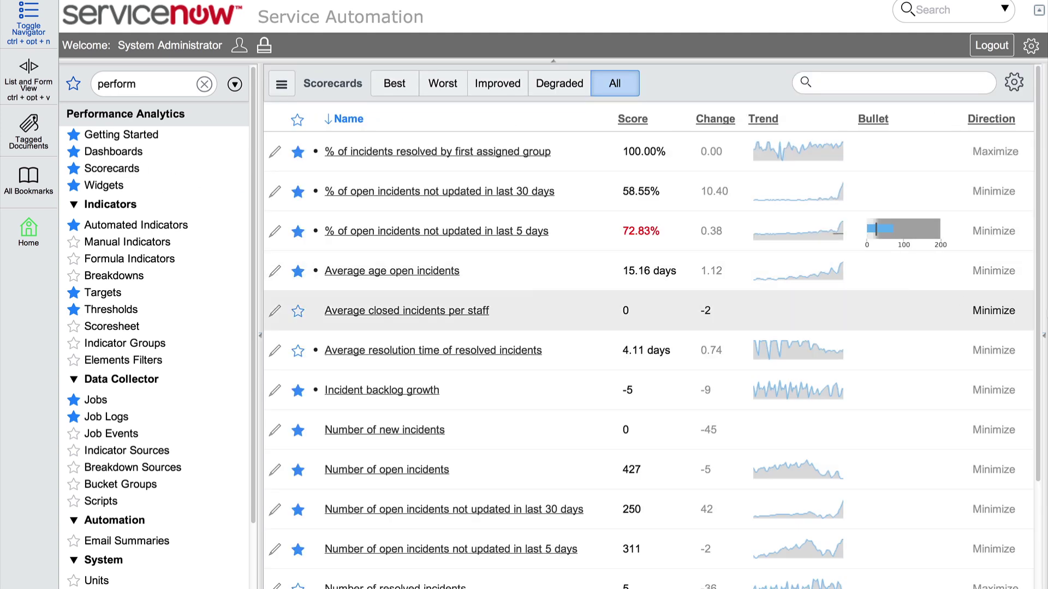
{"action": "scroll", "coordinate": [815, 550], "scroll_direction": "down", "scroll_amount": 3}
{"action": "left_click", "coordinate": [421, 507]}
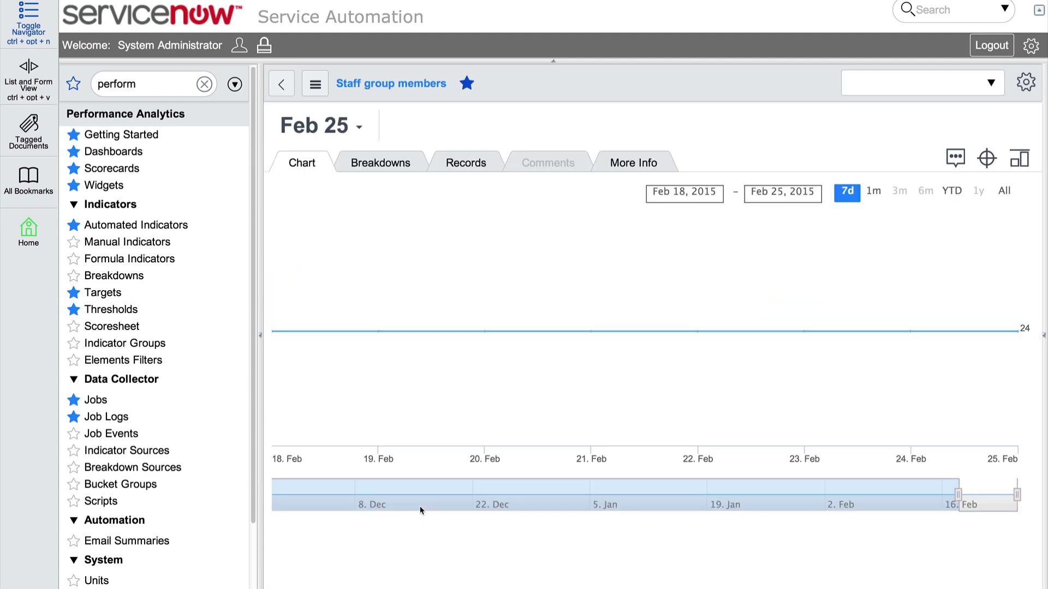
{"action": "left_click", "coordinate": [468, 164]}
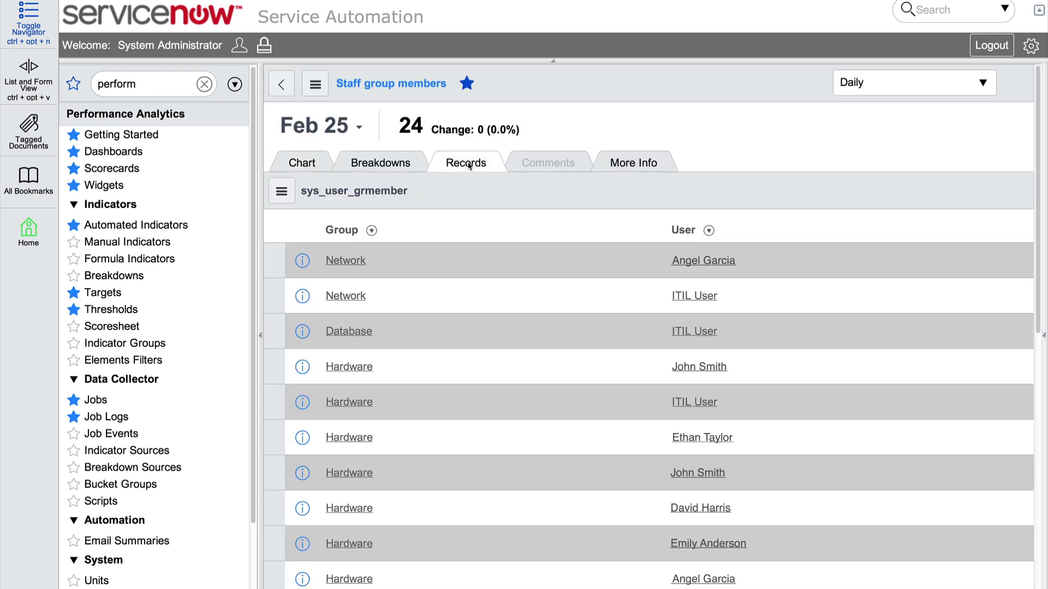
{"action": "left_click", "coordinate": [282, 84]}
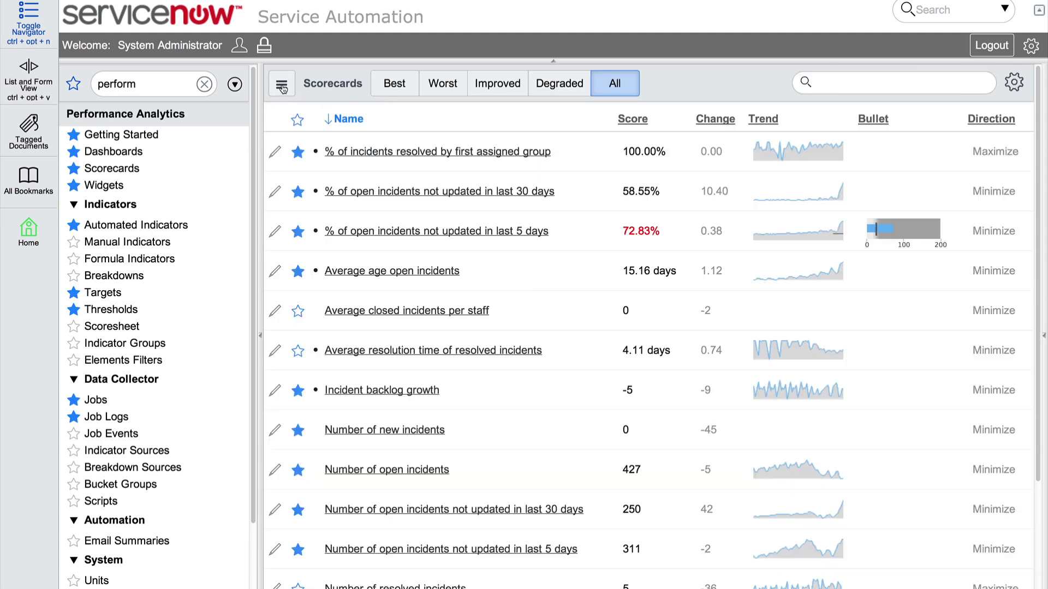
{"action": "left_click", "coordinate": [384, 234]}
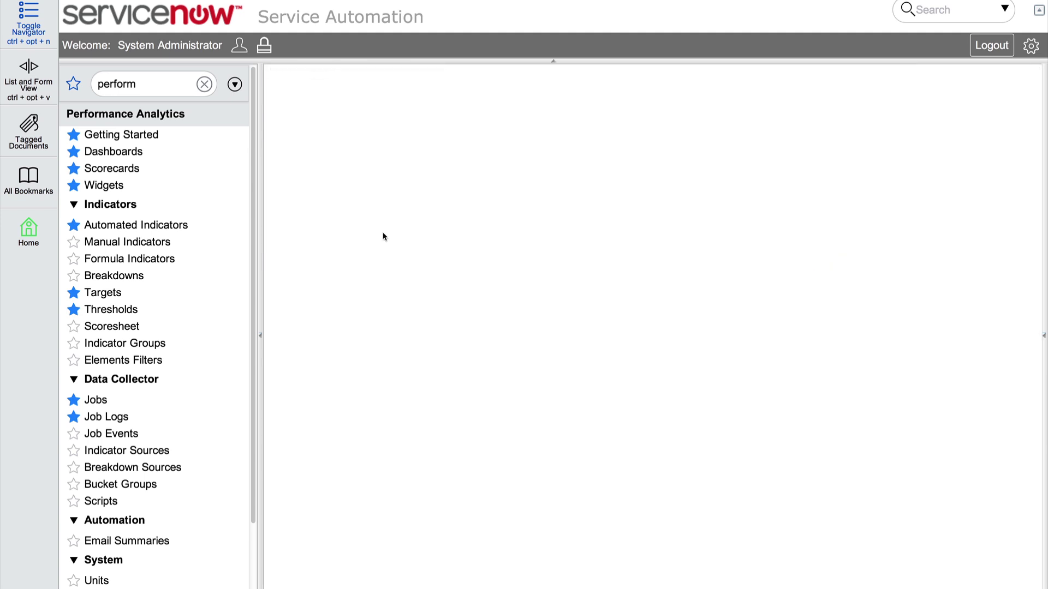
Read the Feb 25 comment, then view the indicator's formula, description, daily frequency and Minimize direction.
{"action": "left_click", "coordinate": [464, 161]}
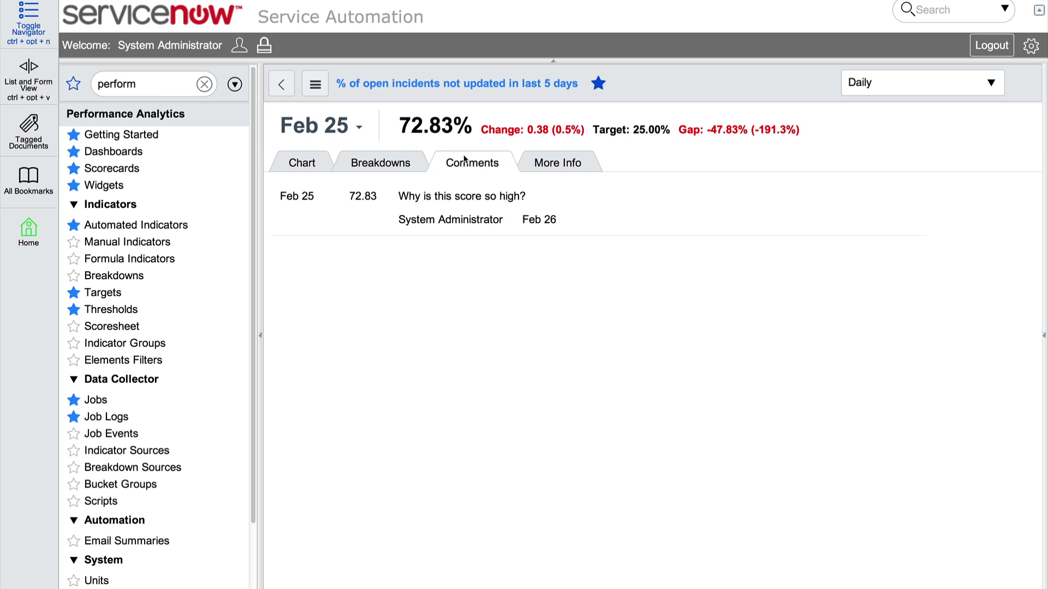
{"action": "left_click", "coordinate": [541, 166]}
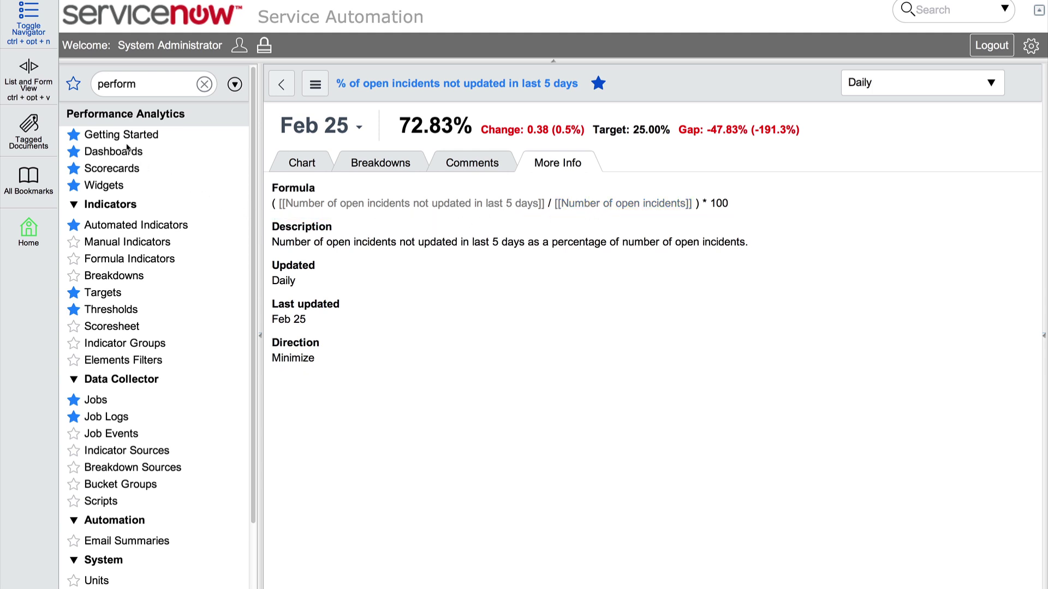
Open the Incident Management dashboard and scroll through the Incident Overview charts.
{"action": "left_click", "coordinate": [129, 154]}
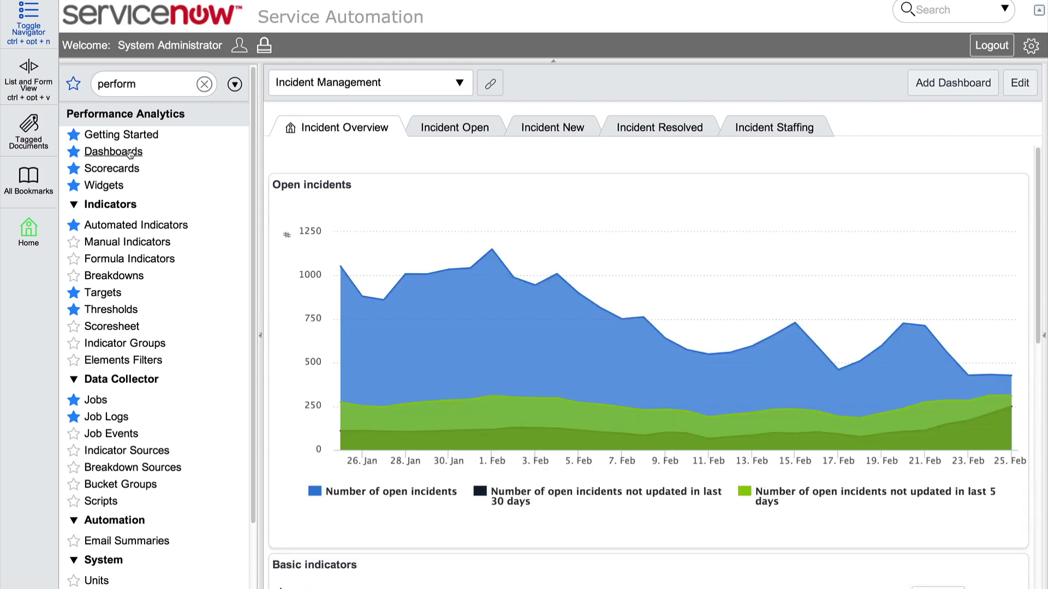
{"action": "scroll", "coordinate": [1042, 203], "scroll_direction": "down", "scroll_amount": 2}
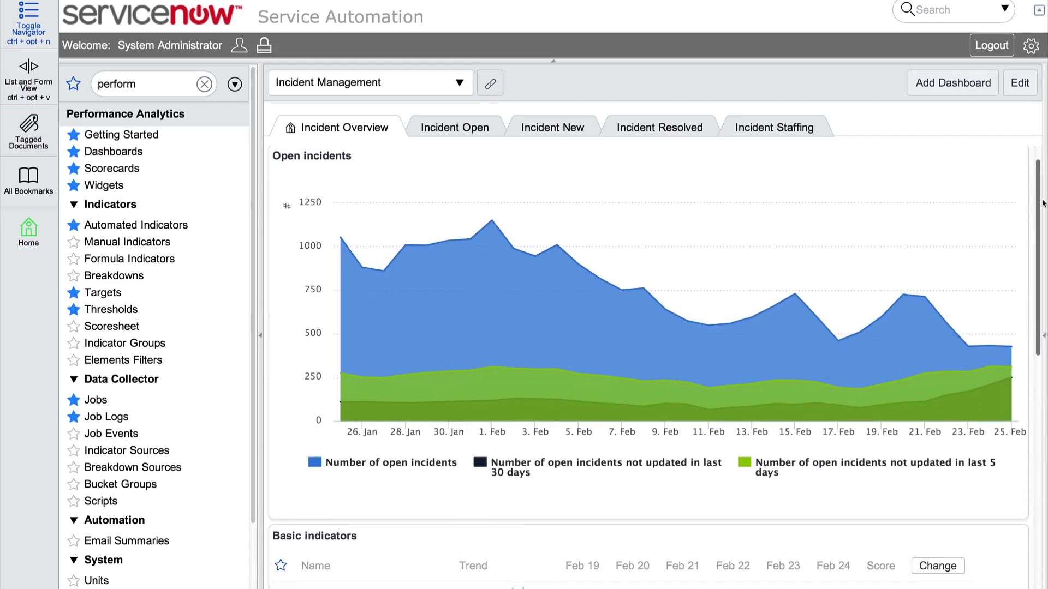
{"action": "left_click_drag", "start_coordinate": [1043, 203], "coordinate": [1039, 474]}
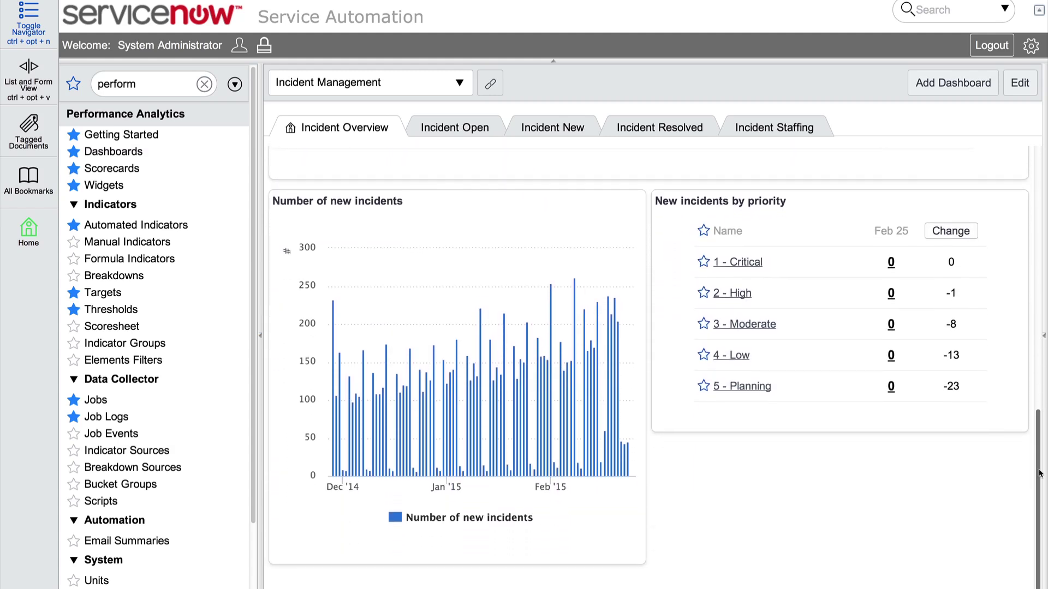
{"action": "left_click_drag", "start_coordinate": [1039, 474], "coordinate": [1046, 162]}
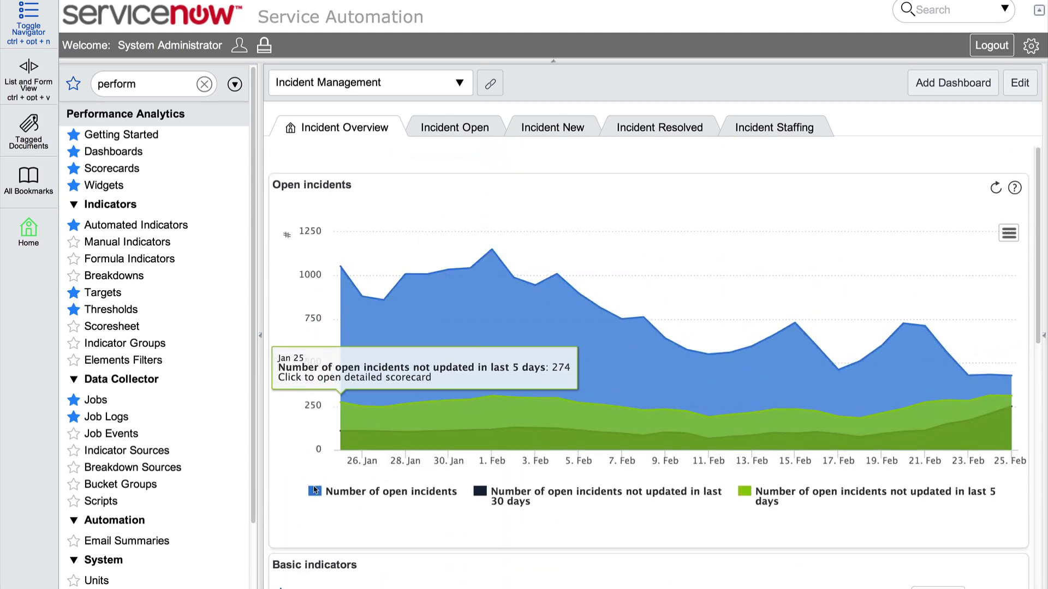
Hide the open-incidents and 30-day series, then open the 5-day series scorecard (311 on Feb 25).
{"action": "left_click", "coordinate": [343, 494]}
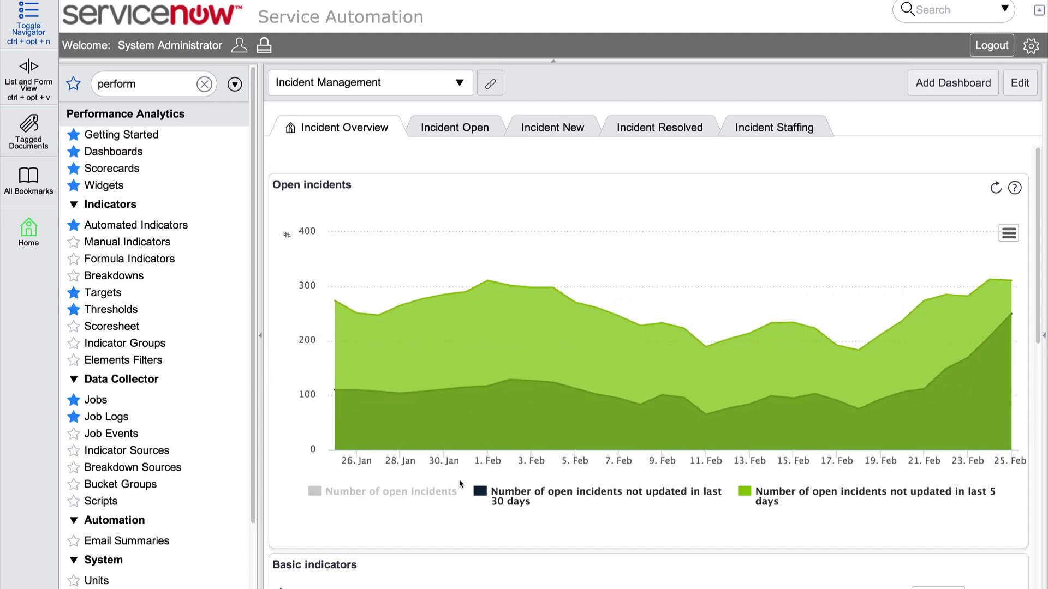
{"action": "left_click", "coordinate": [478, 492]}
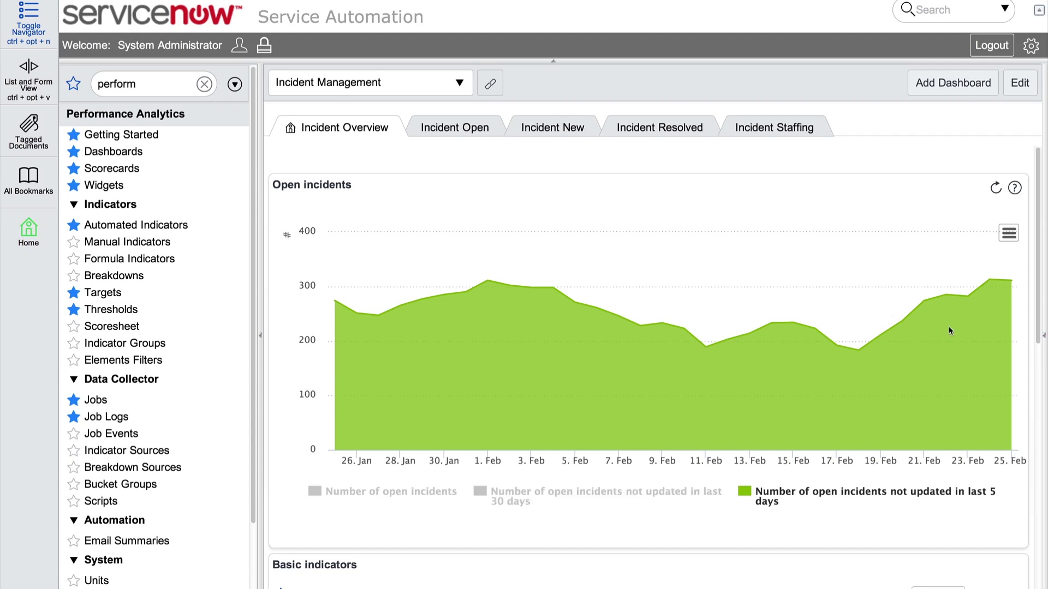
{"action": "left_click", "coordinate": [1011, 283]}
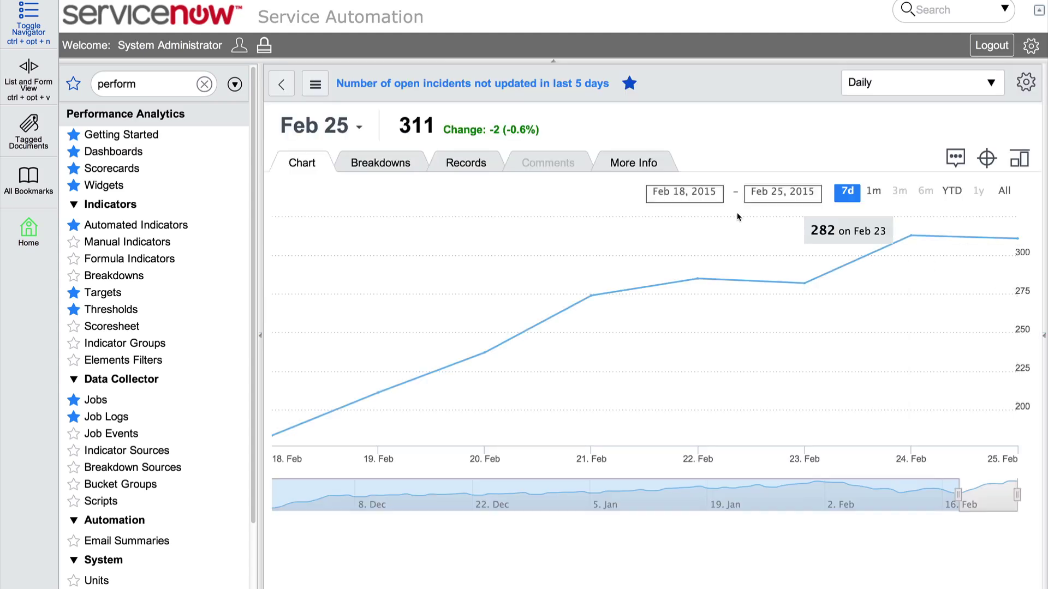
List the records for open incidents not updated in 5 days and bar-chart them by Category.
{"action": "left_click", "coordinate": [473, 163]}
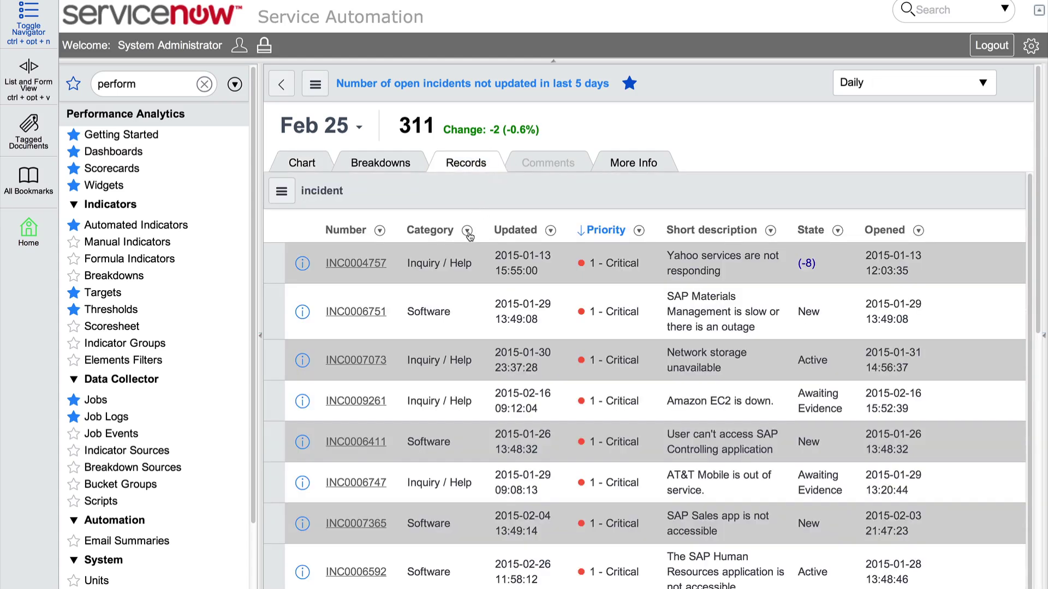
{"action": "left_click", "coordinate": [467, 231]}
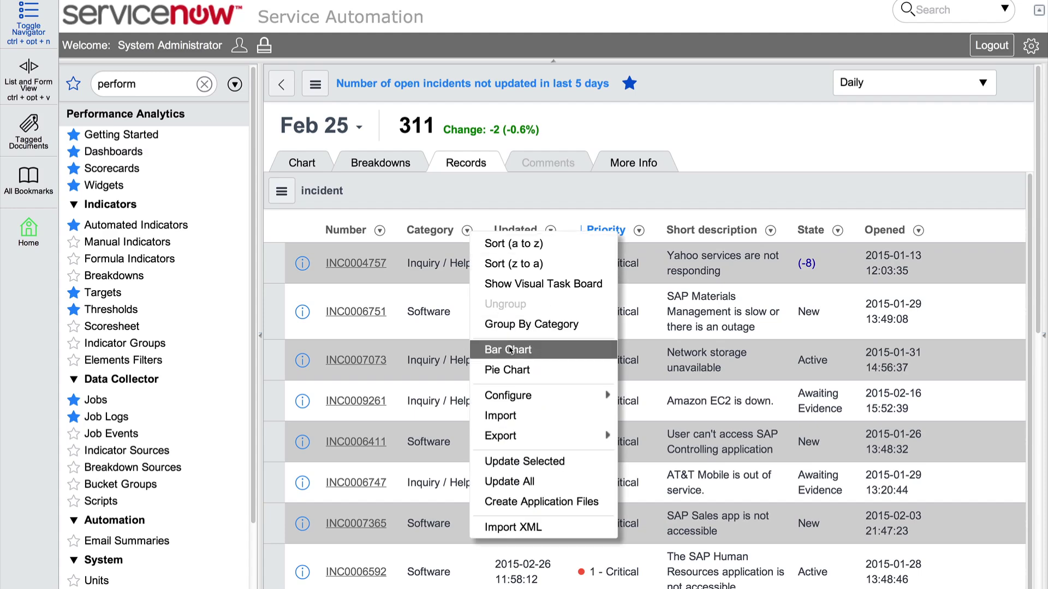
{"action": "left_click", "coordinate": [510, 350]}
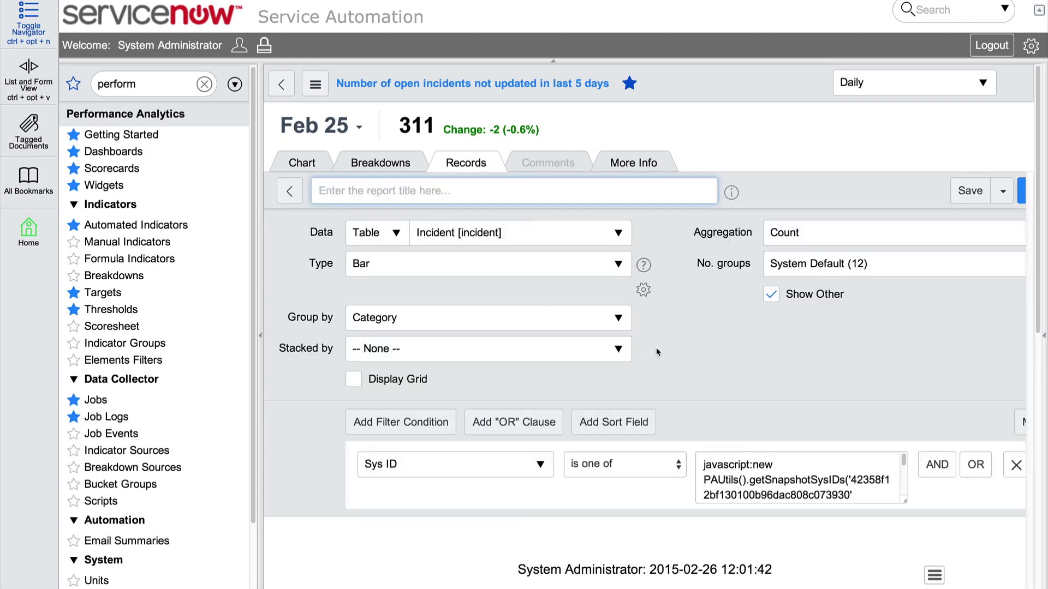
Drill into the Request bar to list its 126 incidents filtered to Category = Request.
{"action": "left_click_drag", "start_coordinate": [1040, 315], "coordinate": [1039, 552]}
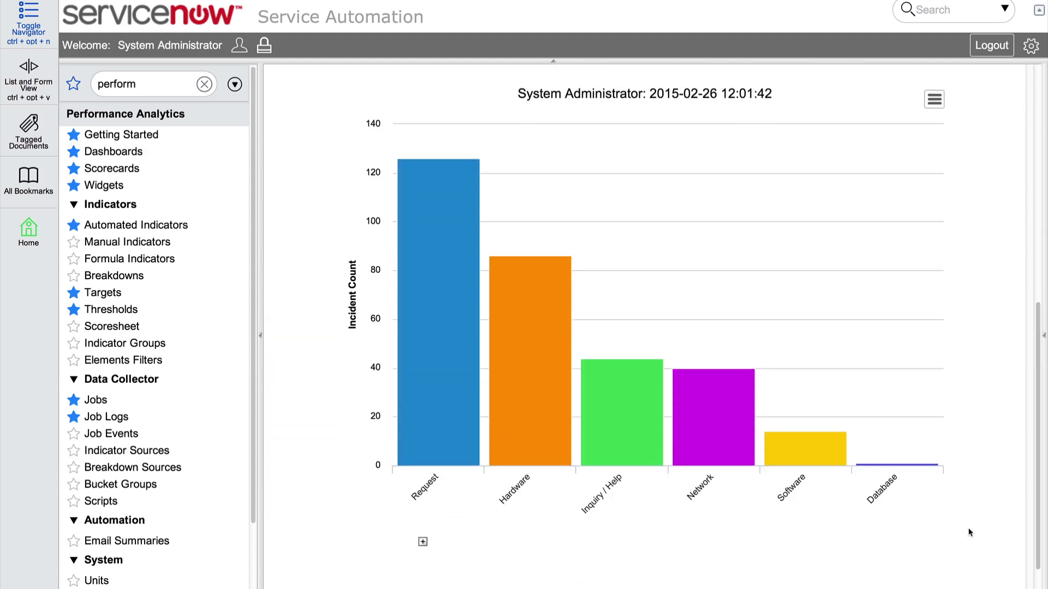
{"action": "left_click", "coordinate": [429, 357]}
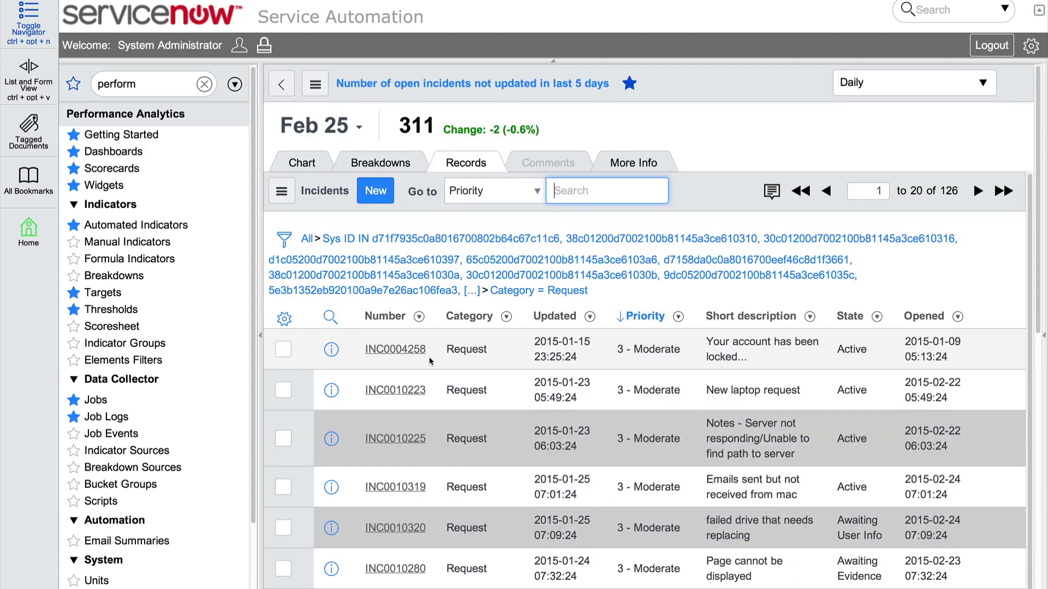